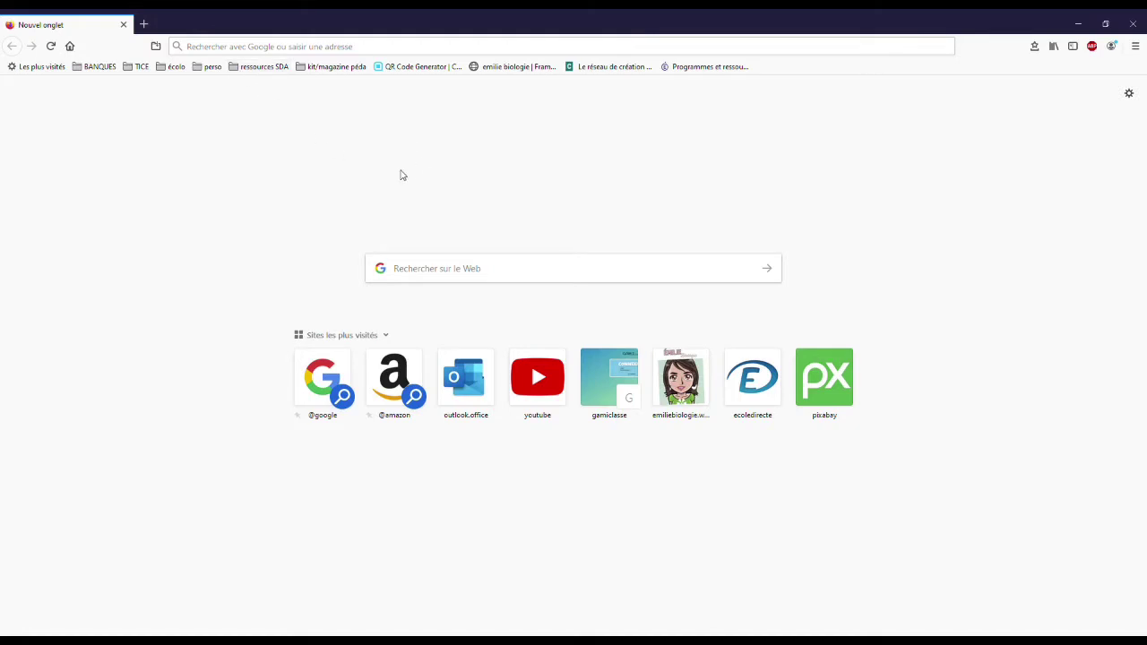
# - Go to forms.office.com and sign in to Microsoft Forms
pyautogui.click(227, 49)
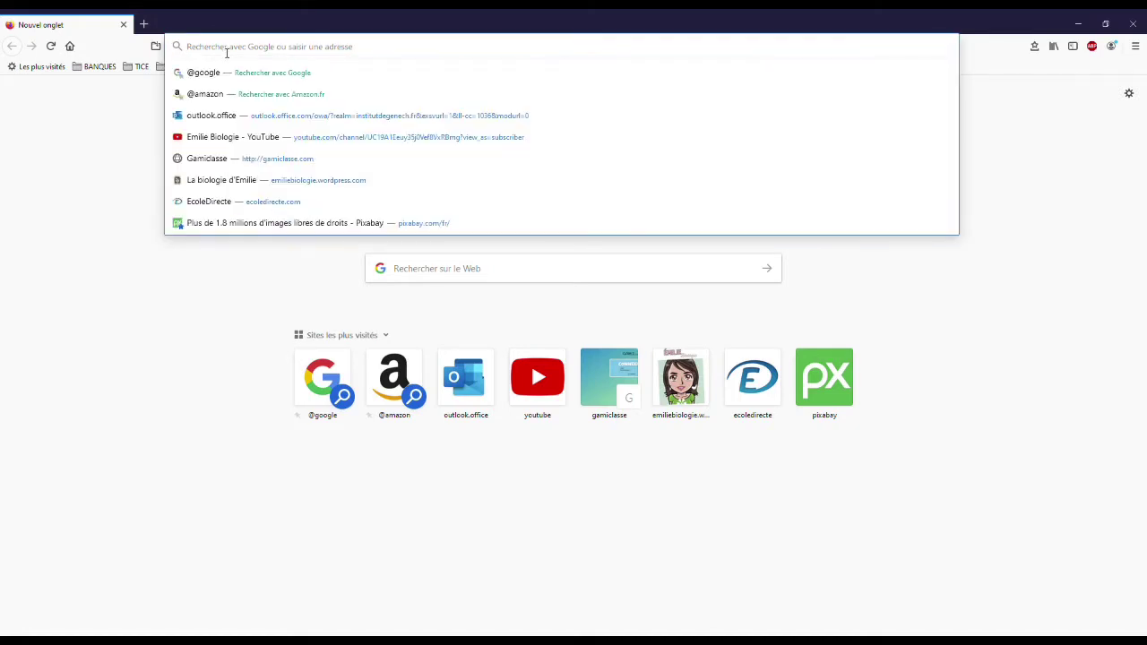
pyautogui.write('forms.office.com/')
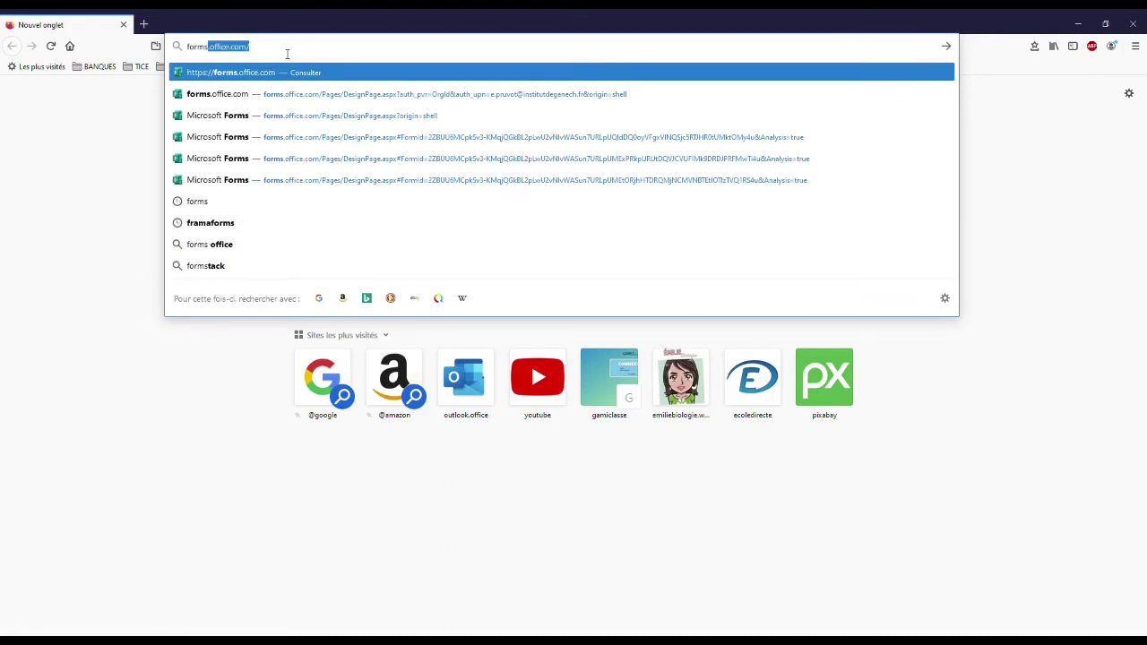
pyautogui.press('Right')
pyautogui.press('Return')
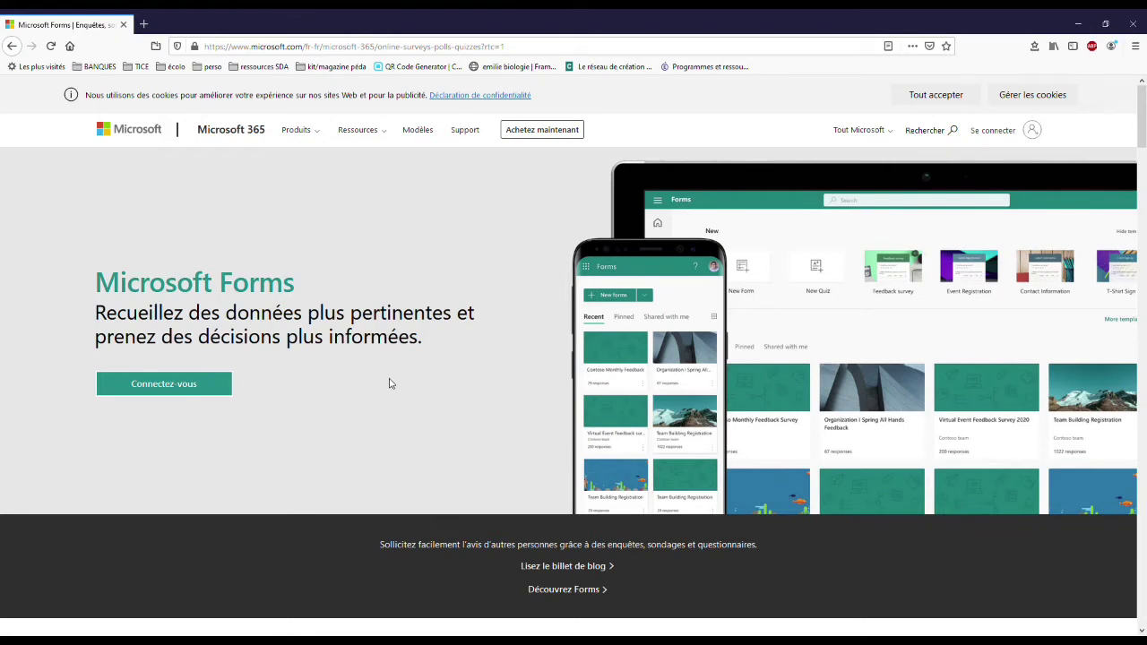
pyautogui.click(180, 387)
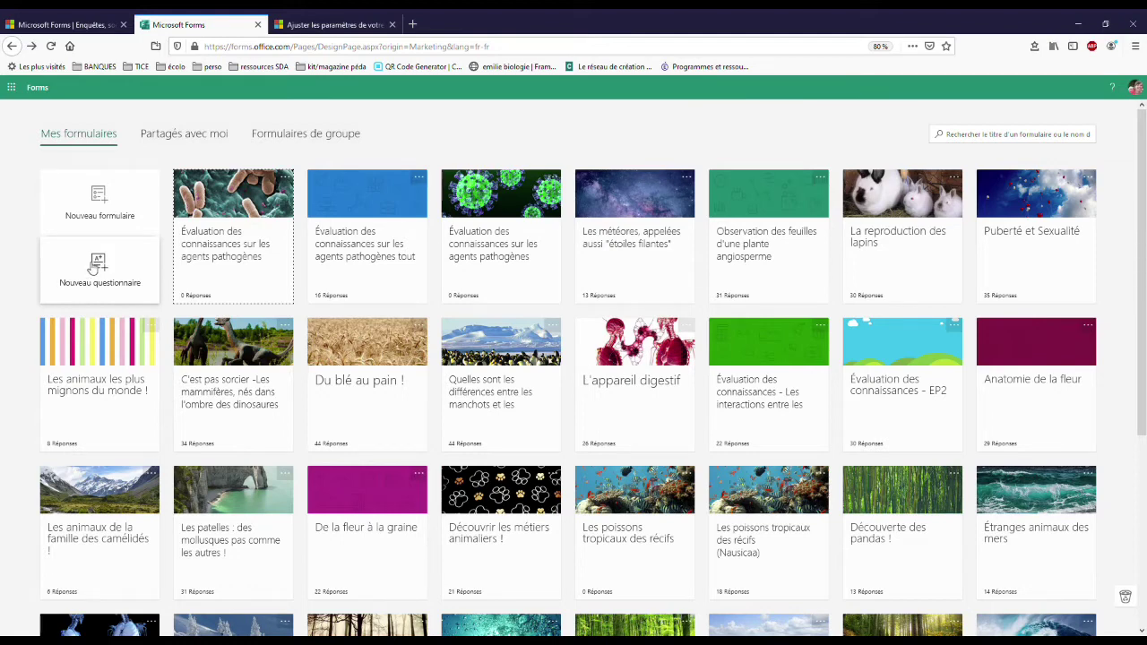
# - Create a new quiz titled "Test questionnaire" with the description "consignes"
pyautogui.click(96, 264)
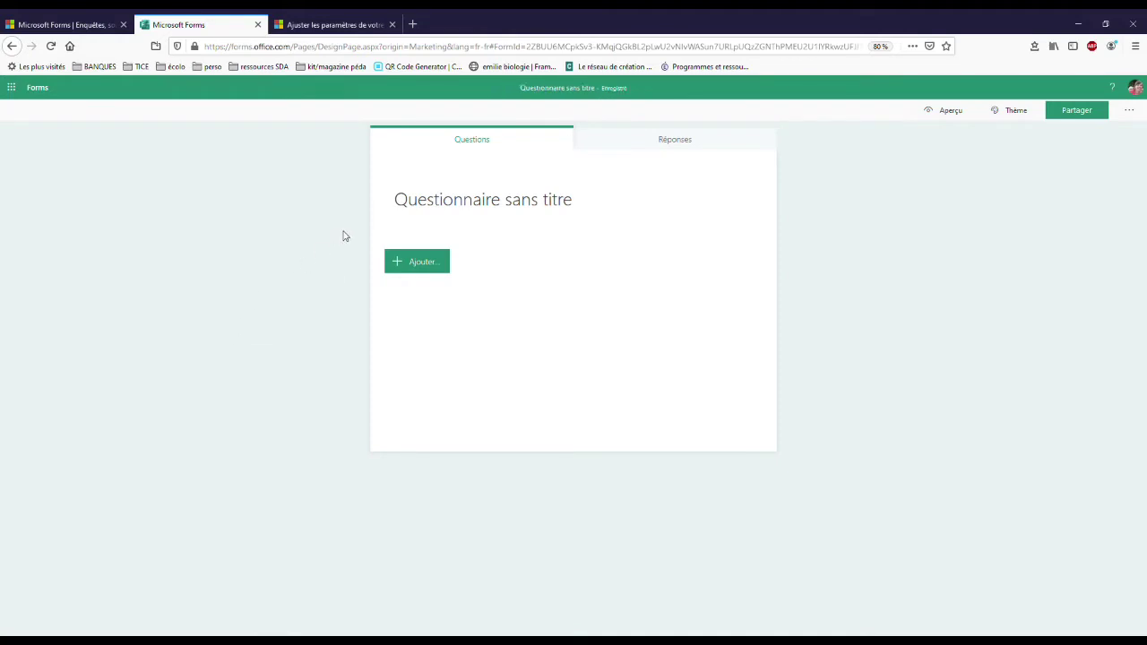
pyautogui.click(595, 209)
pyautogui.press('BackSpace')
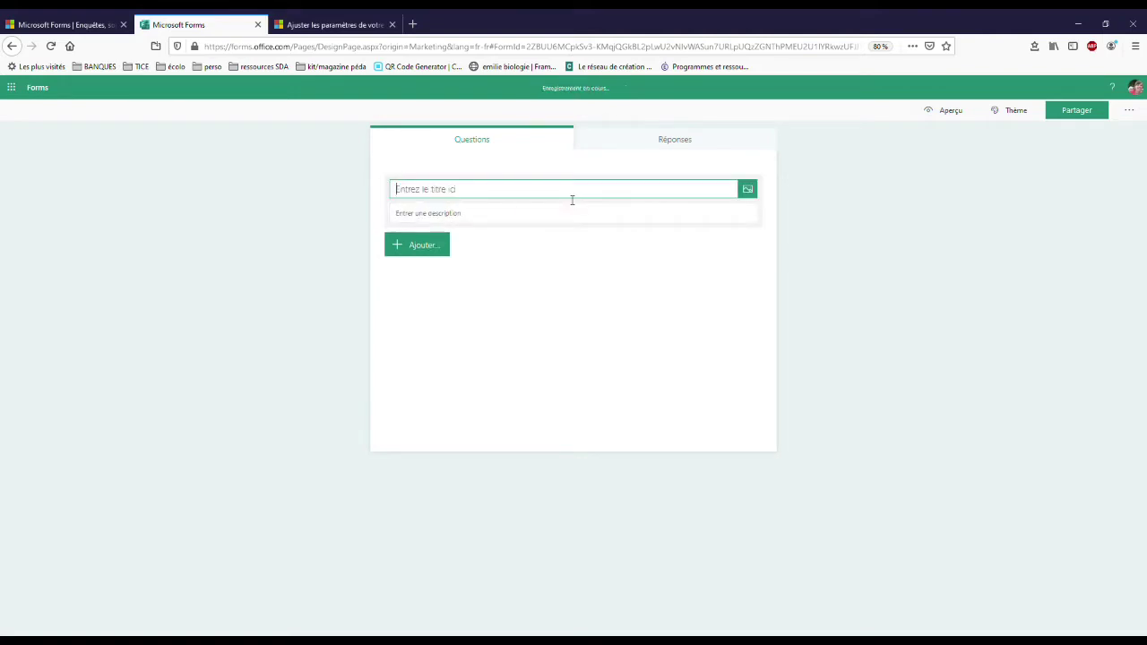
pyautogui.write('Test questionn')
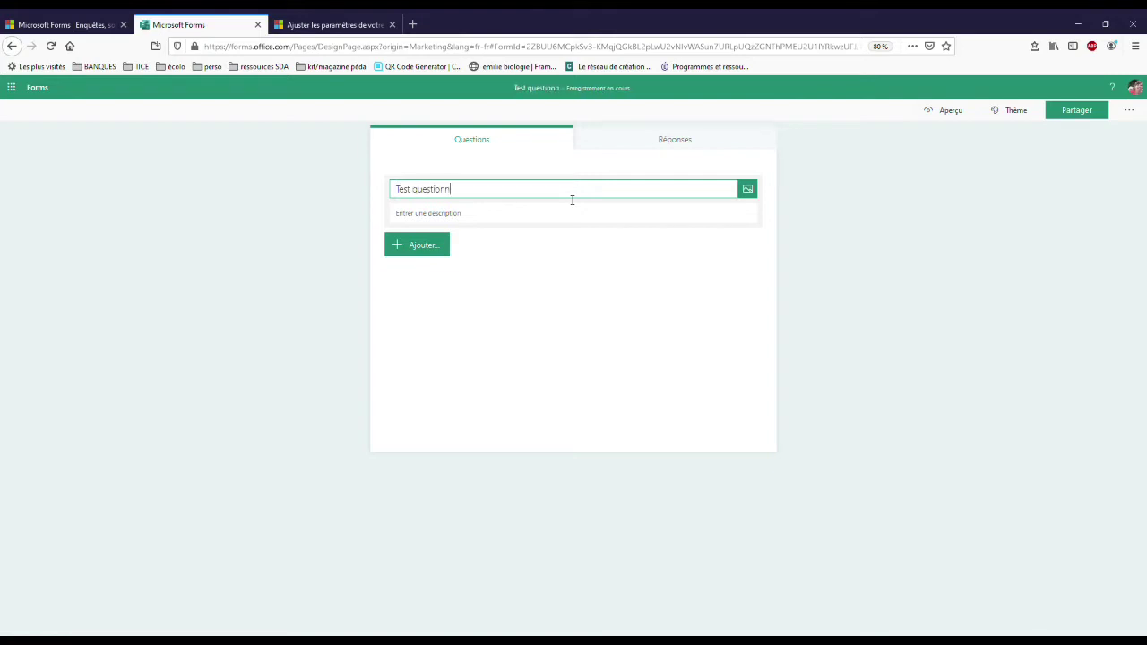
pyautogui.write('aire')
pyautogui.click(479, 218)
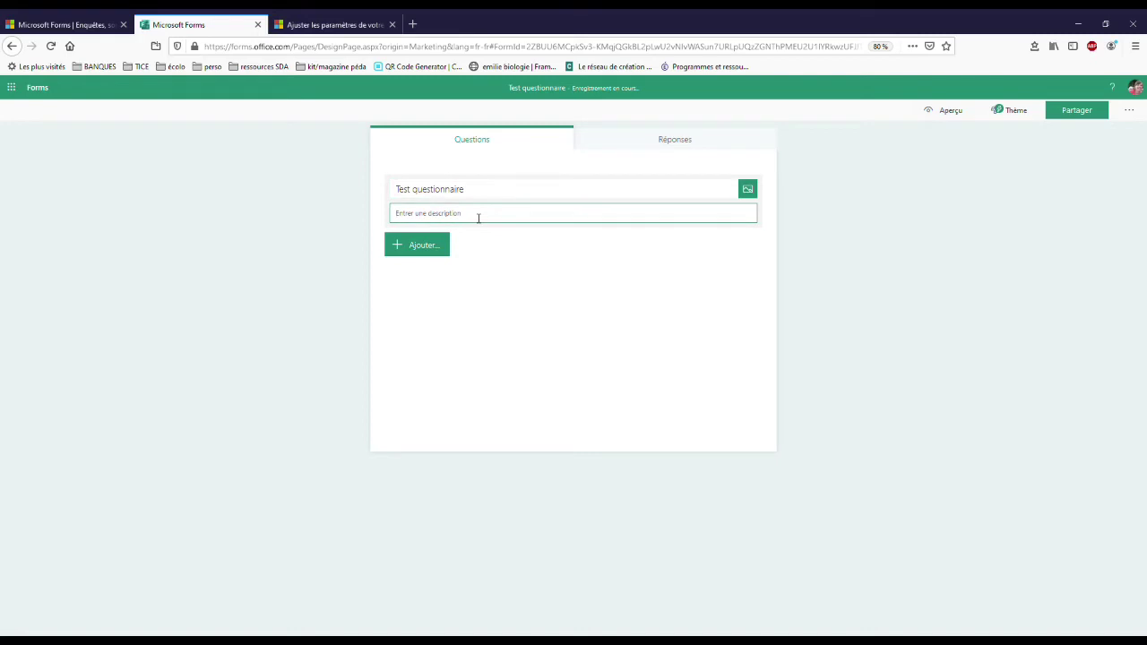
pyautogui.write('consignes')
# - Insert a picture beside the quiz title by searching Bing images for "chat" and adding the cat walking on green grass
pyautogui.click(749, 189)
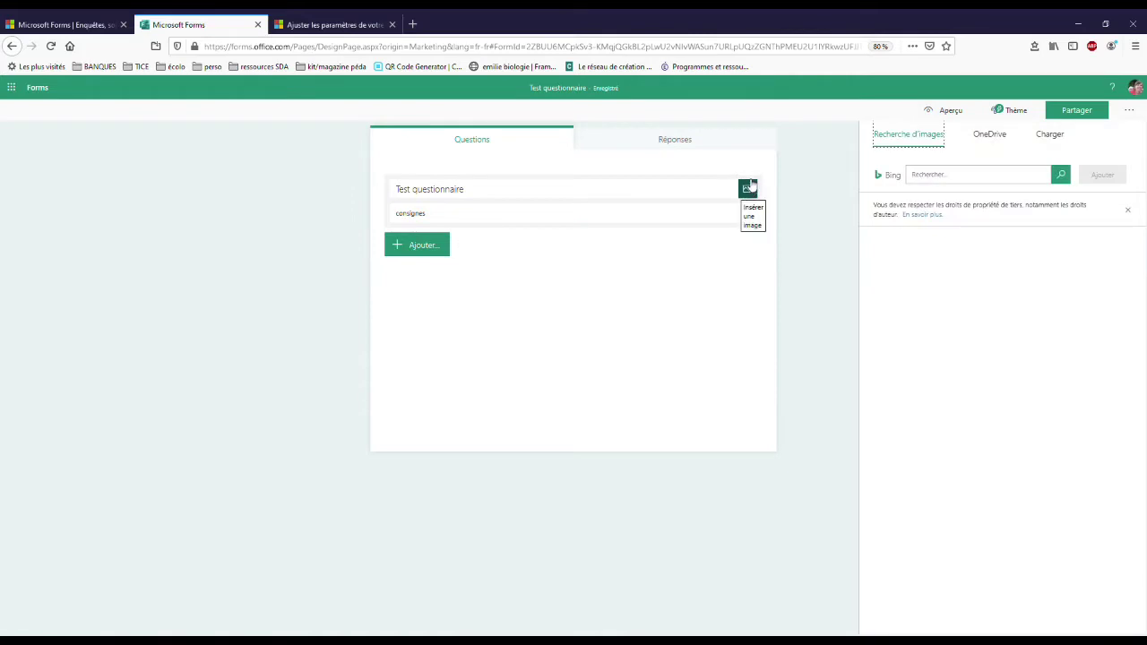
pyautogui.click(946, 178)
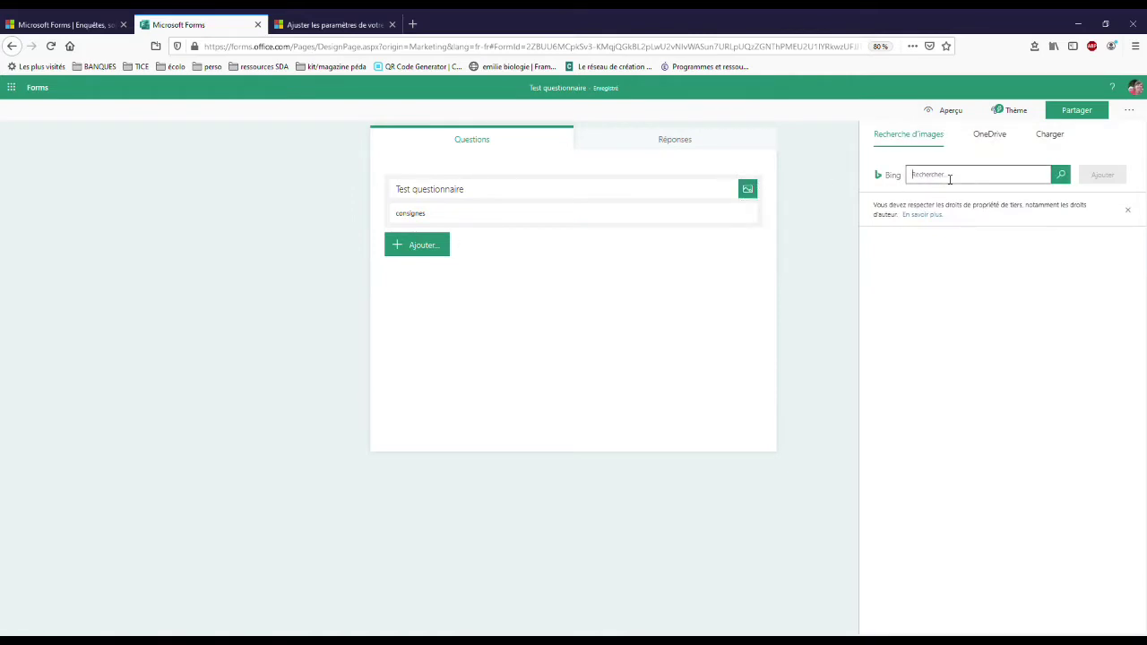
pyautogui.write('chat')
pyautogui.press('Return')
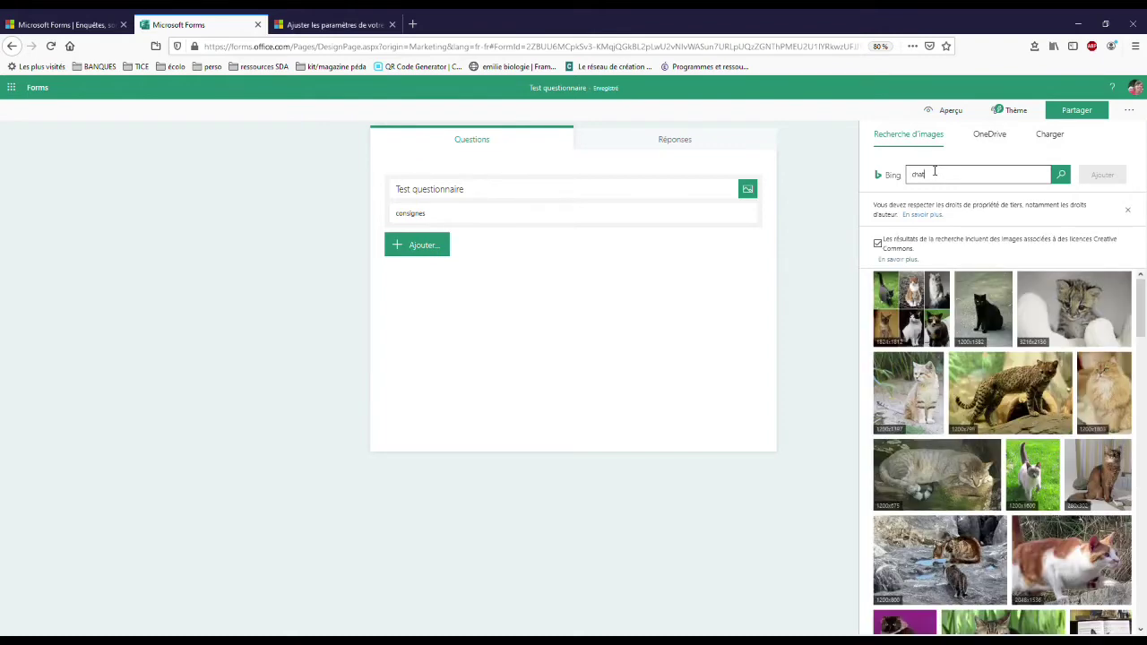
pyautogui.click(1039, 481)
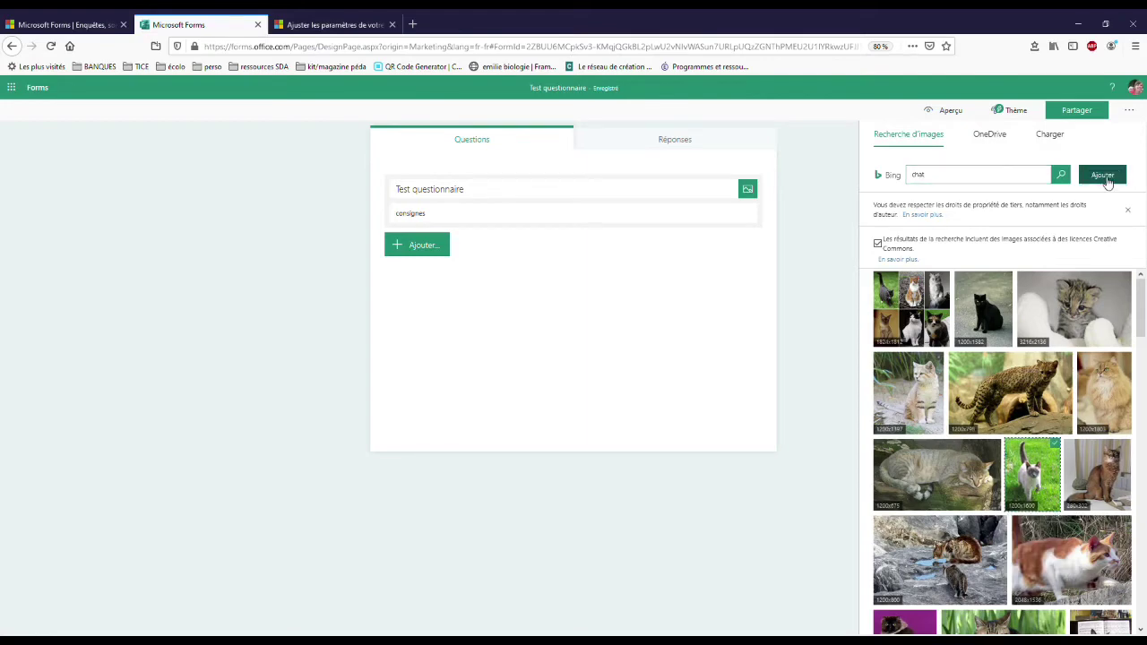
pyautogui.click(1056, 138)
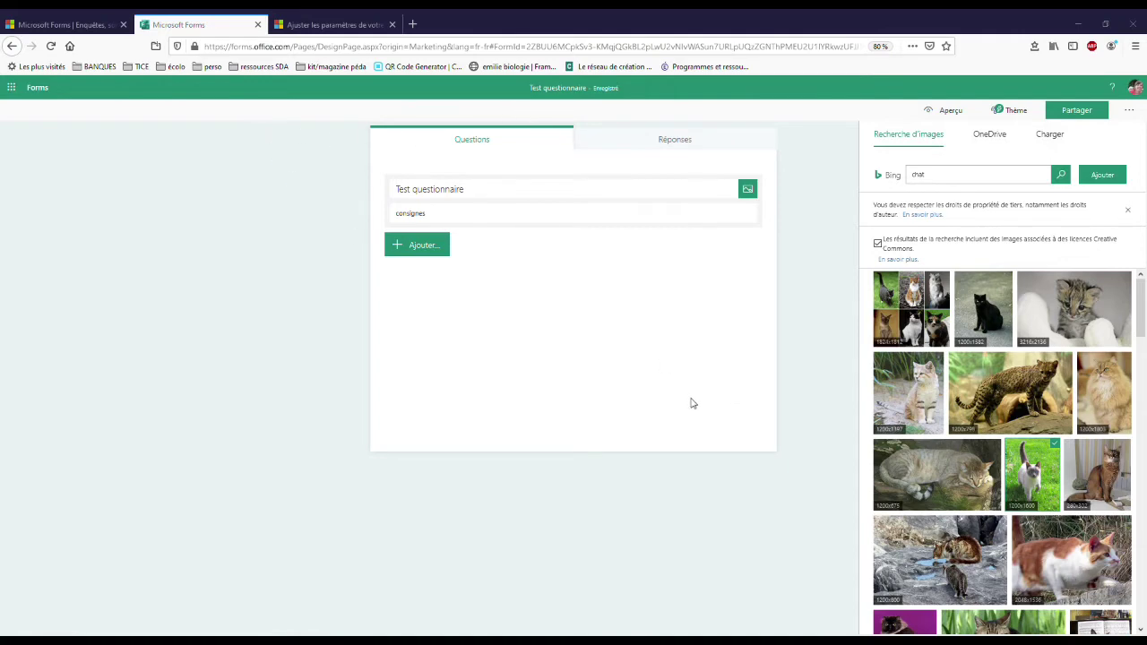
pyautogui.click(810, 25)
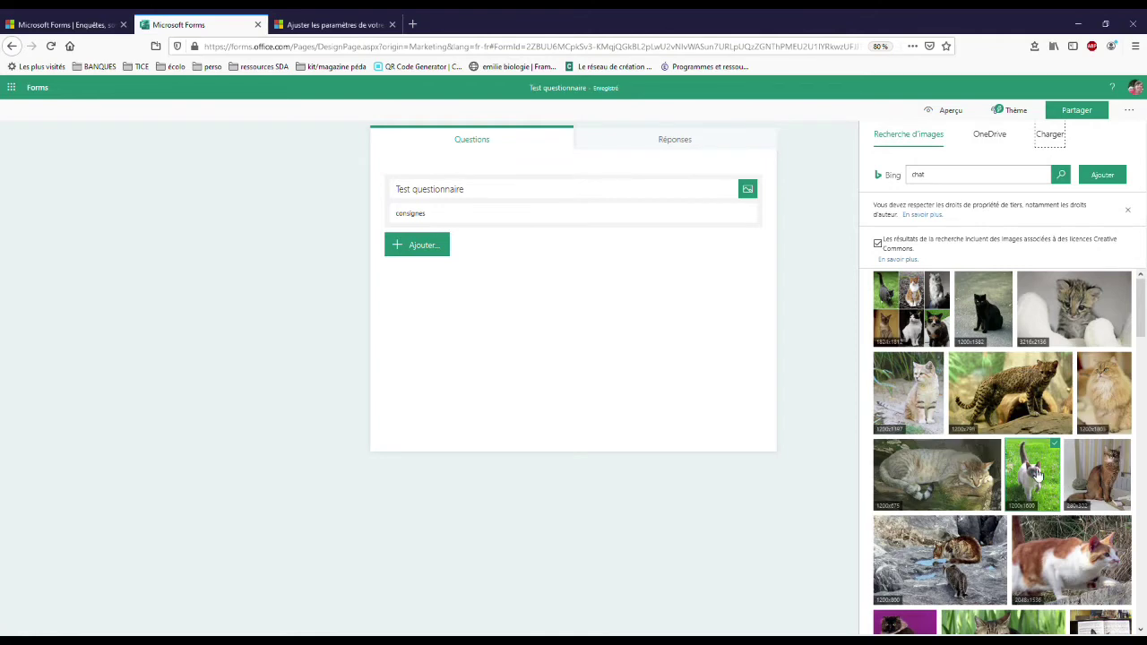
pyautogui.click(1103, 174)
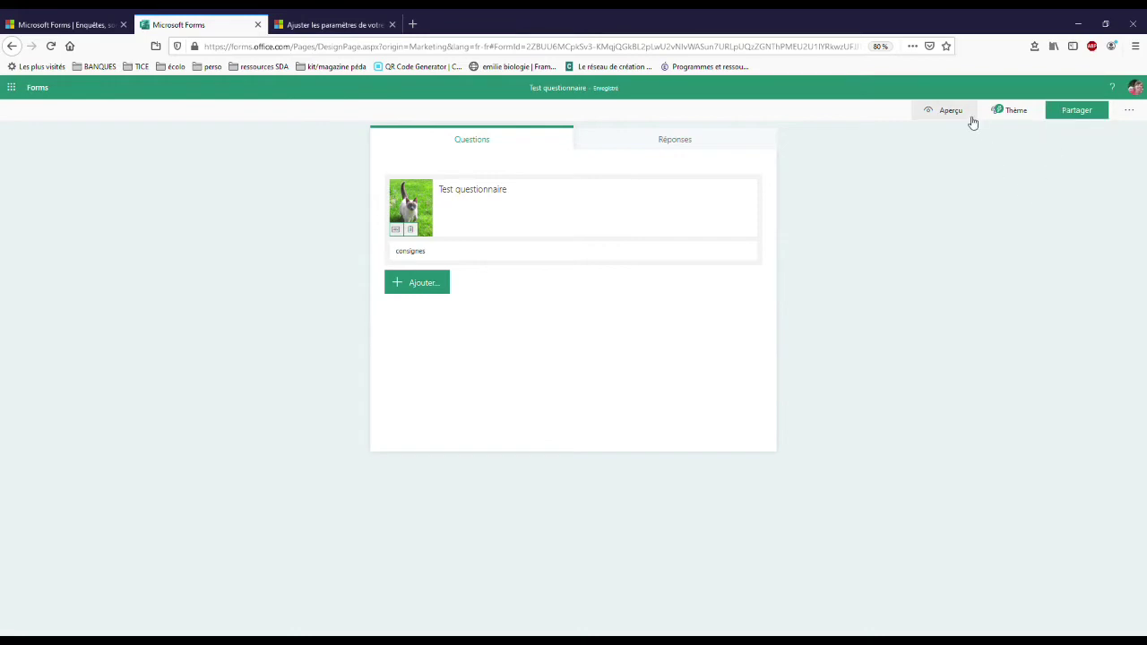
# - Enable the customised thank-you message in the quiz settings, keeping its default text
pyautogui.click(1134, 112)
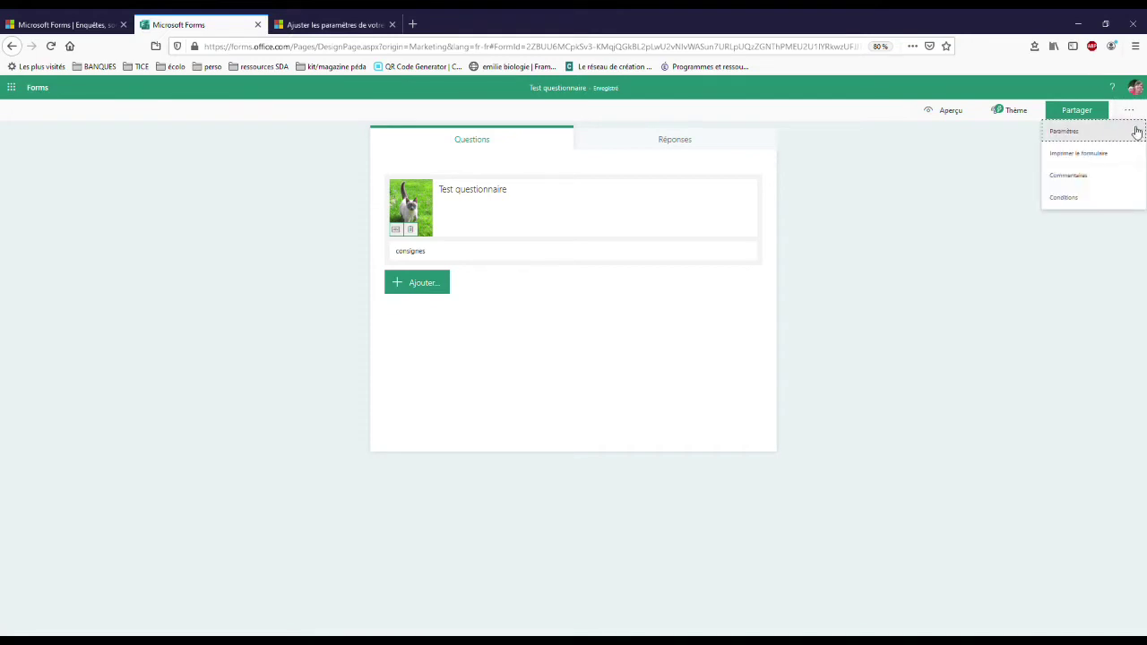
pyautogui.click(1135, 132)
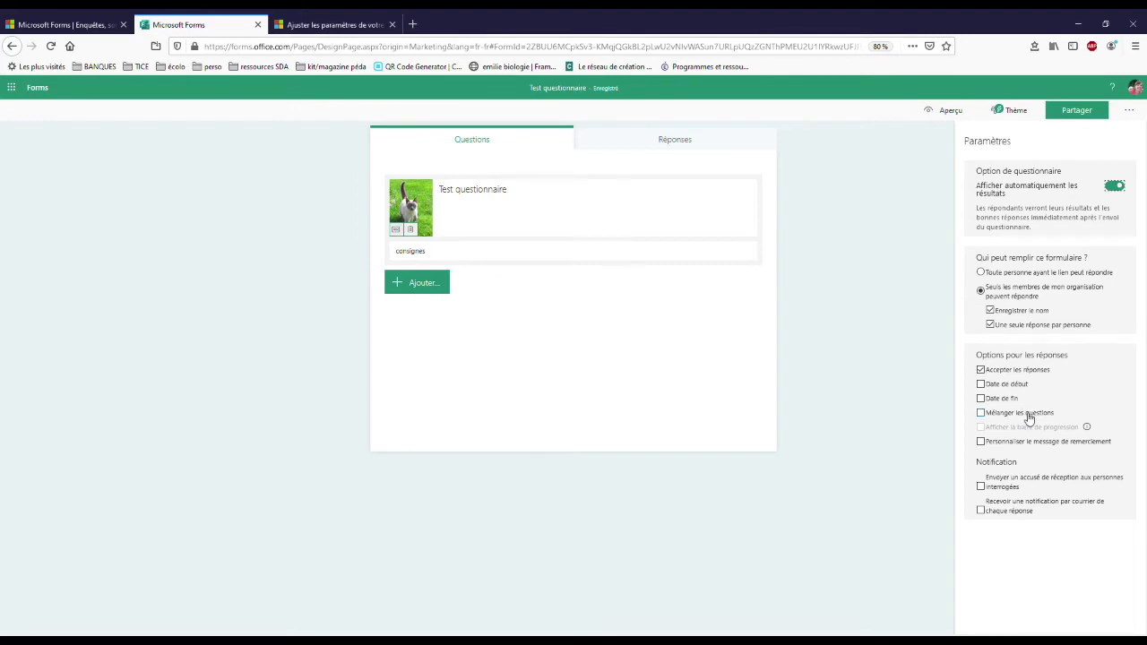
pyautogui.click(1023, 442)
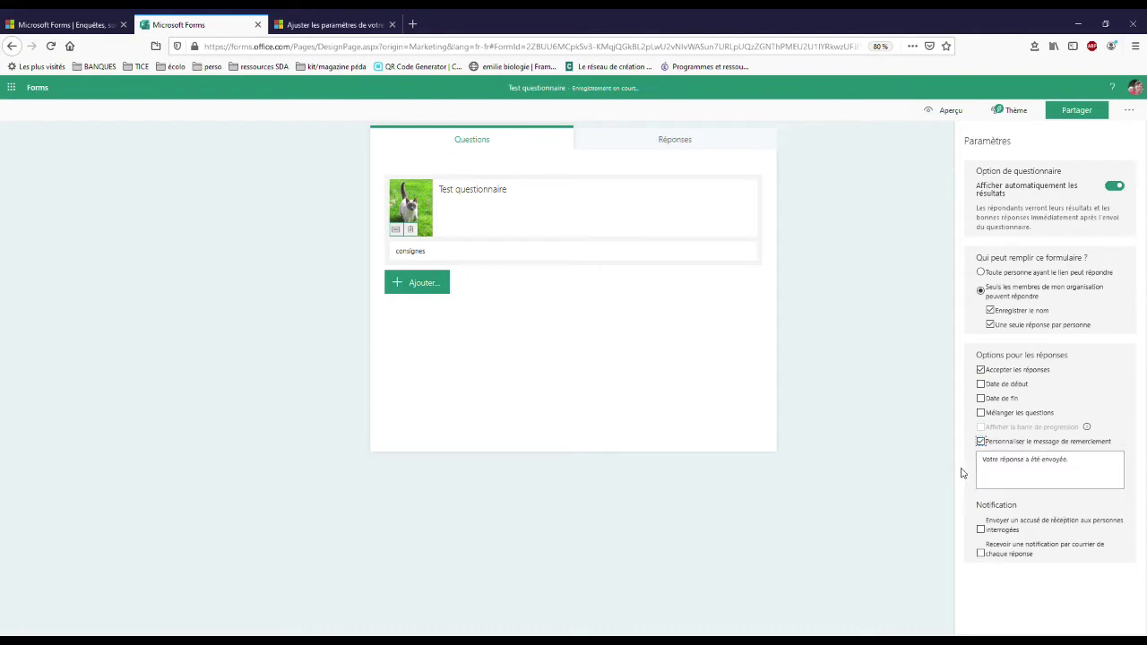
pyautogui.tripleClick(1088, 468)
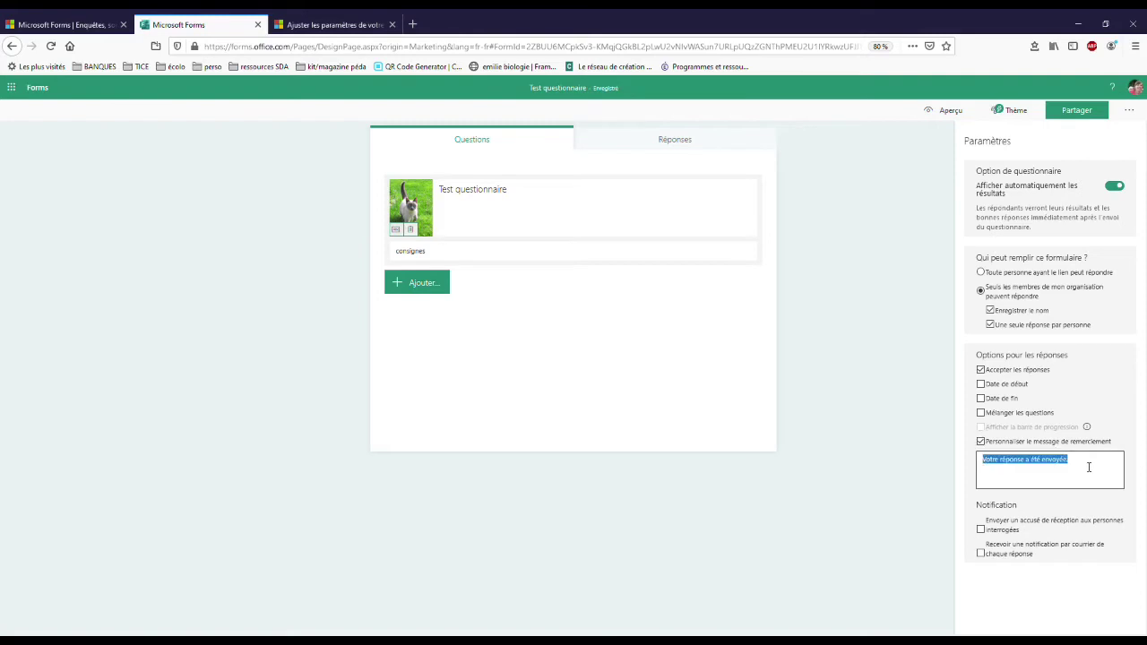
pyautogui.click(1089, 468)
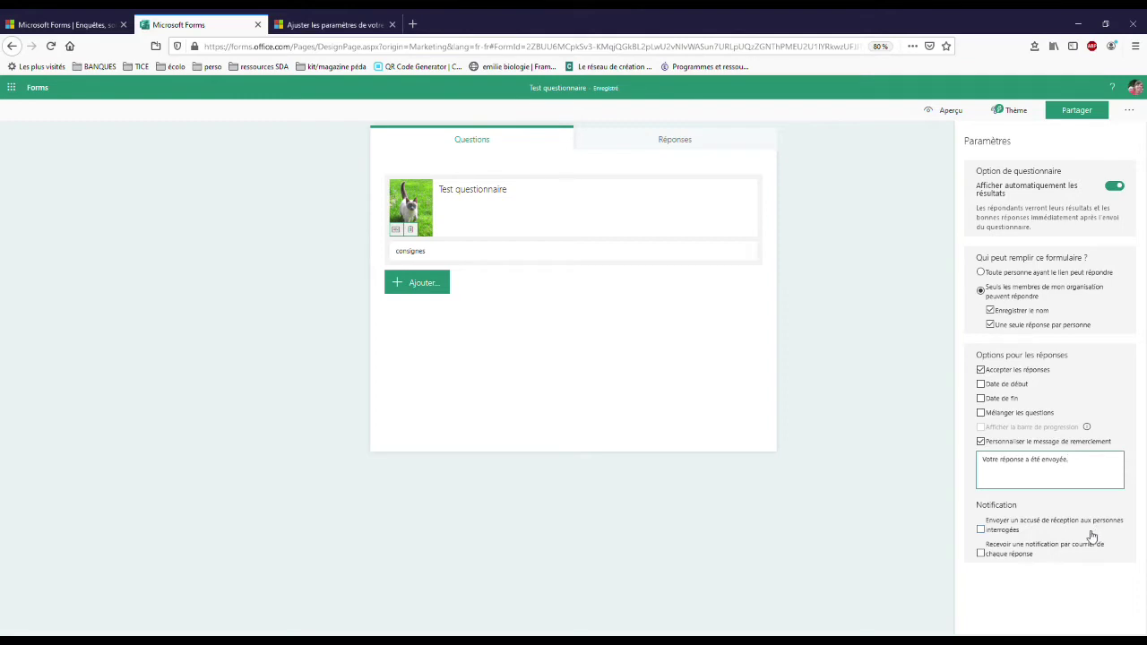
# - Turn on e-mail notification of each response, receipts for respondents and shuffling of all questions in the quiz settings
pyautogui.click(1013, 560)
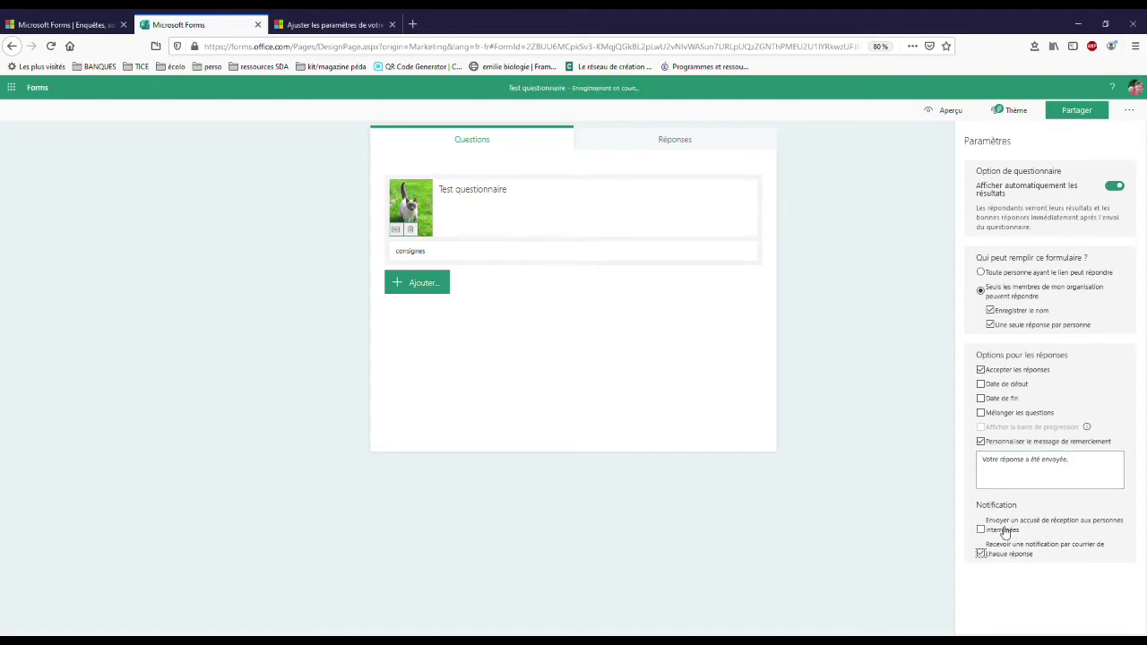
pyautogui.click(1006, 530)
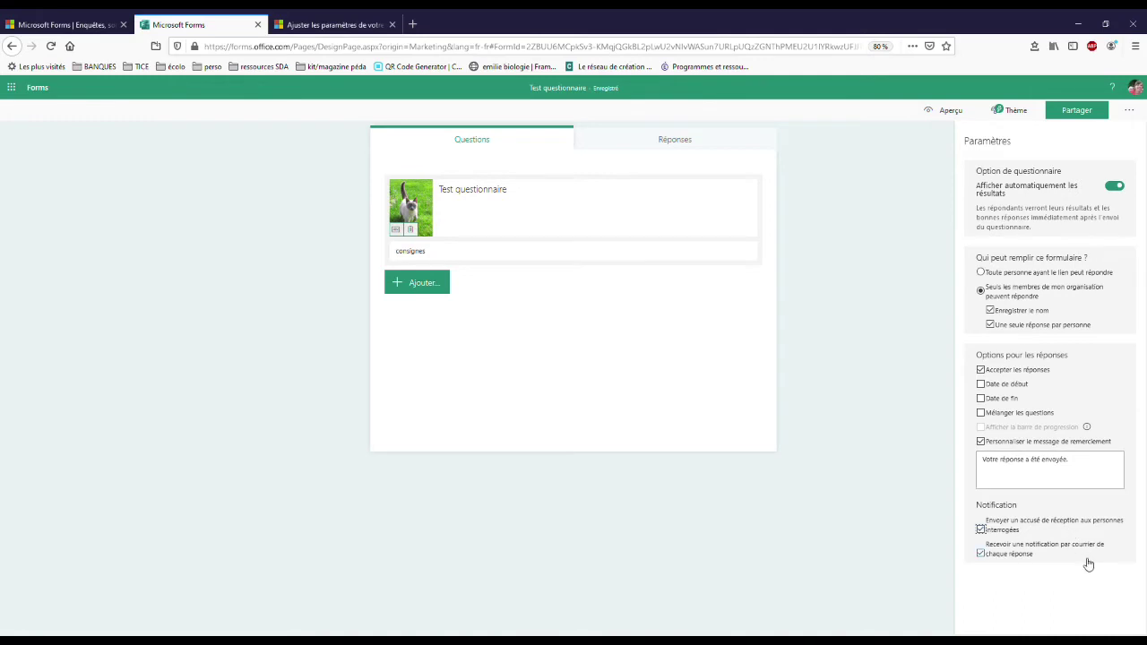
pyautogui.click(1037, 415)
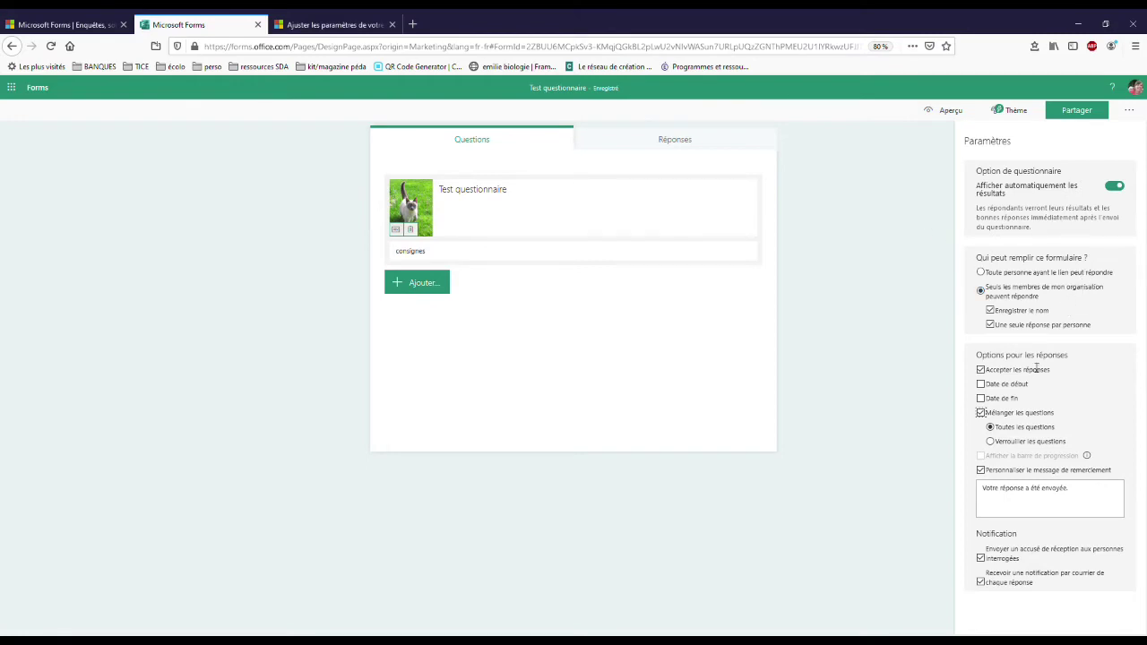
pyautogui.click(861, 219)
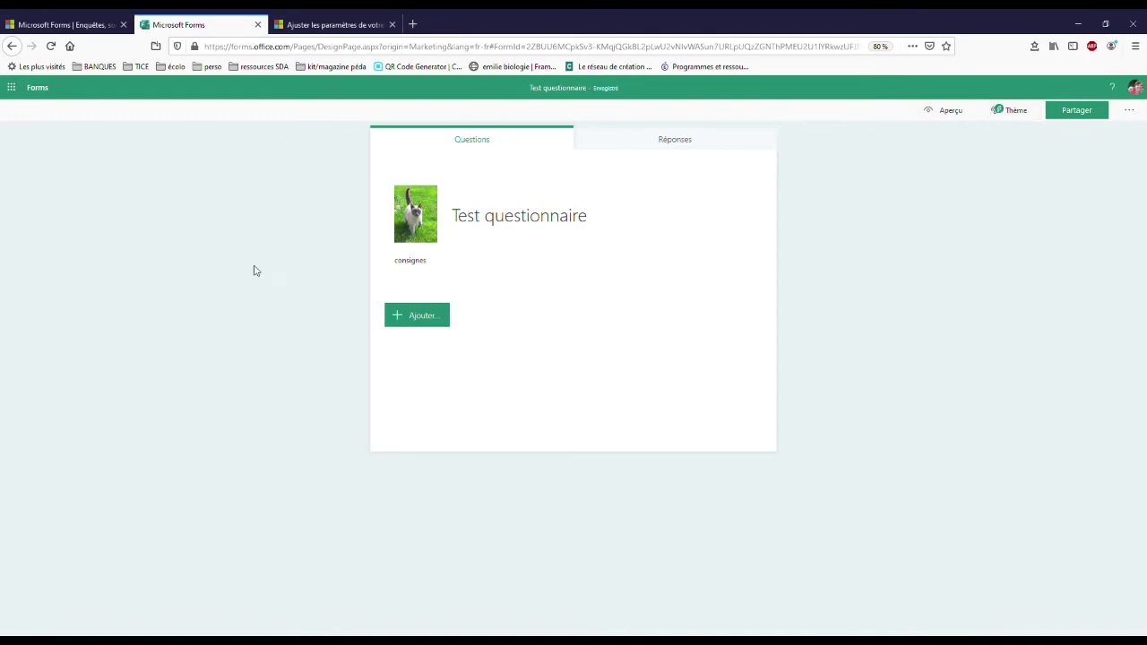
# - Apply the suggested red theme with yellow pencils to the quiz
pyautogui.click(993, 113)
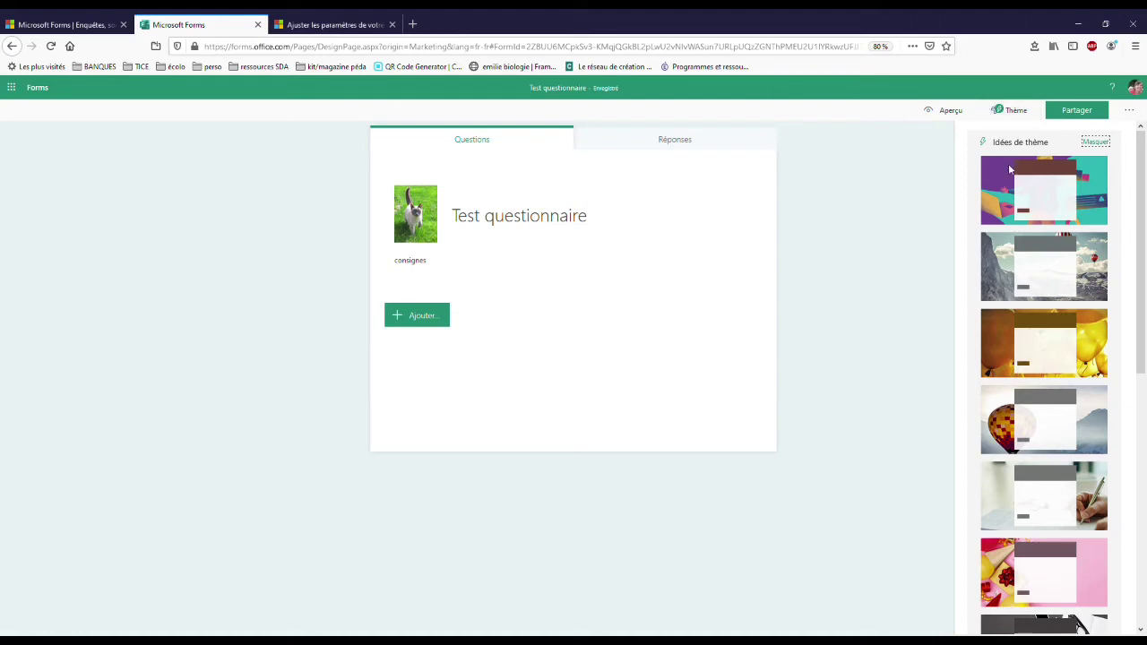
pyautogui.scroll(-2, 1061, 296)
pyautogui.scroll(-10, 1062, 296)
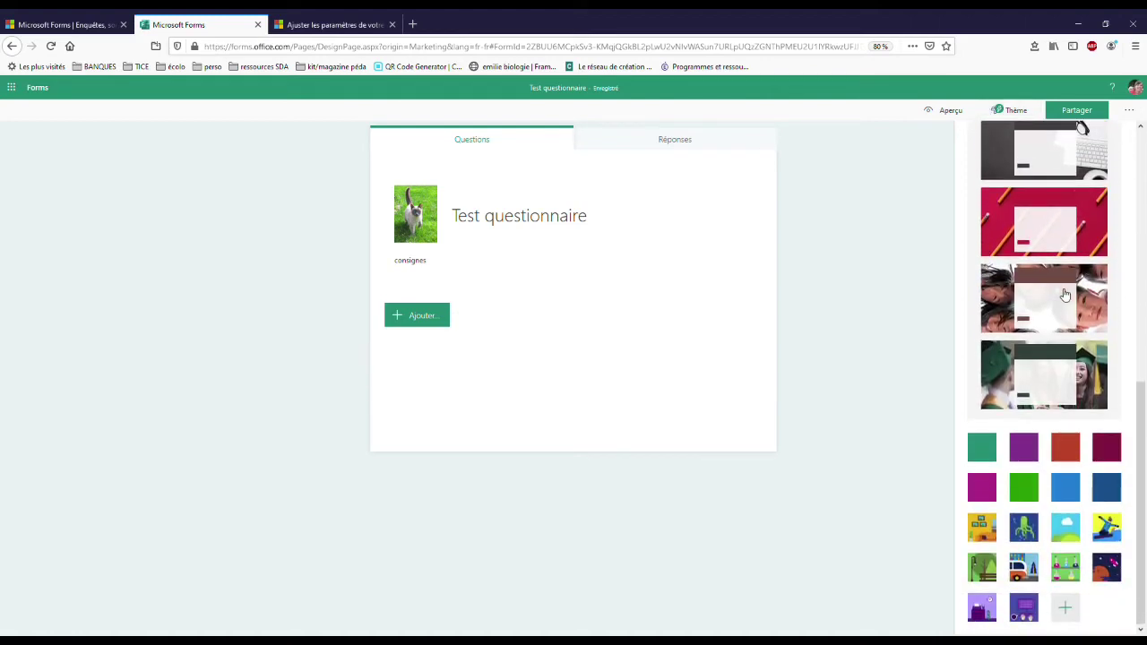
pyautogui.click(1086, 224)
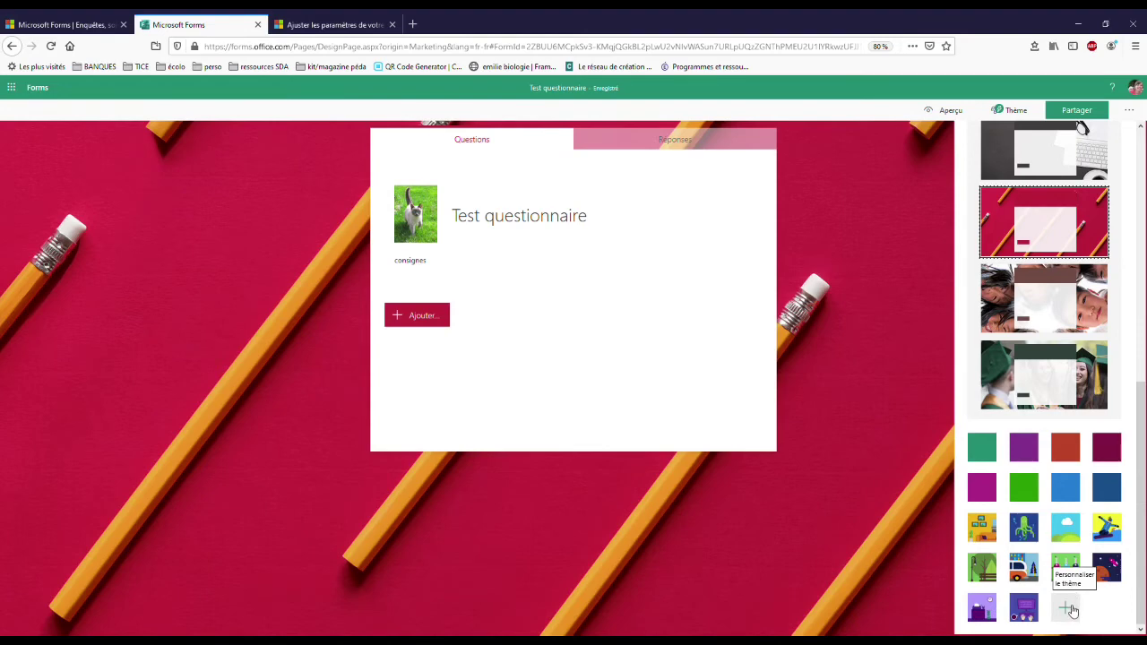
pyautogui.click(1070, 610)
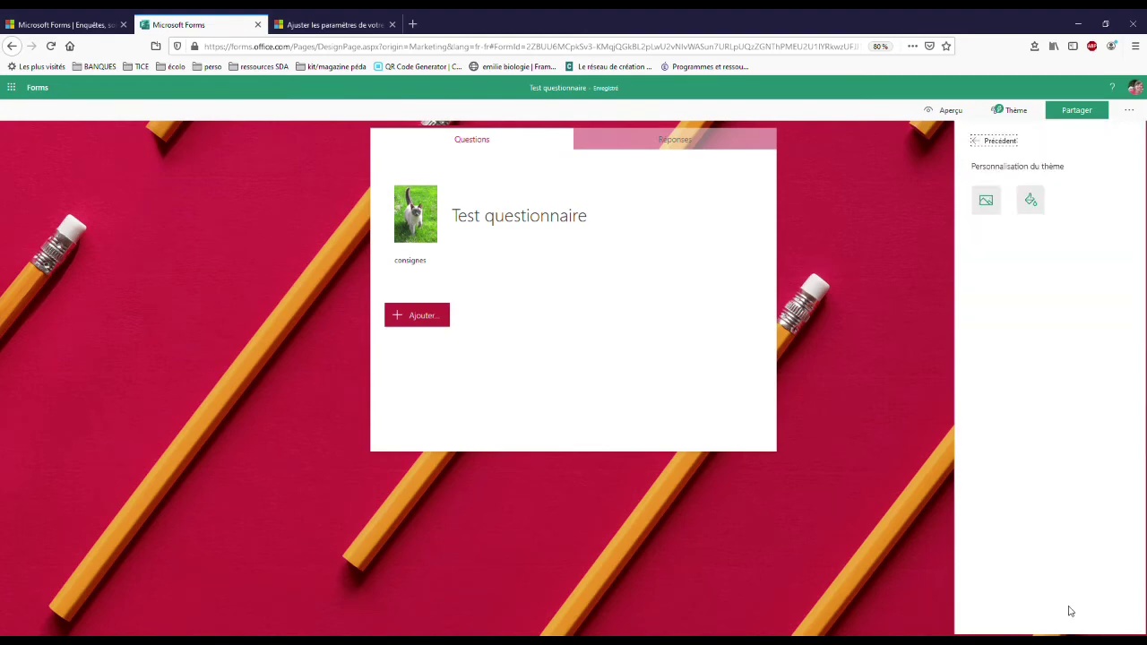
pyautogui.click(994, 205)
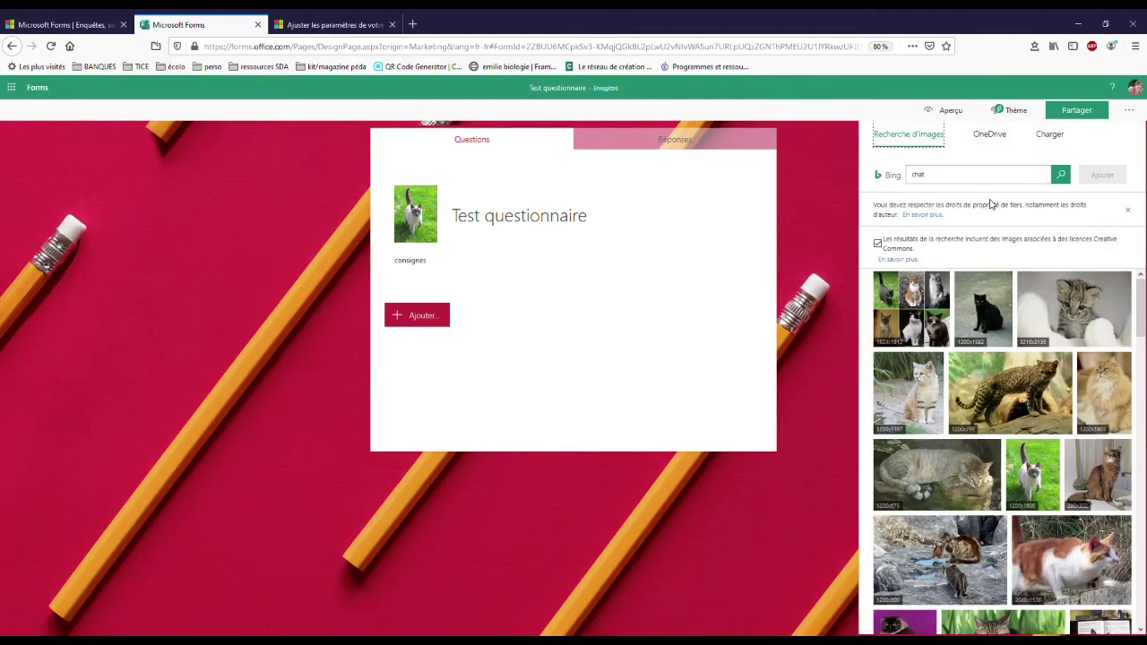
pyautogui.click(946, 178)
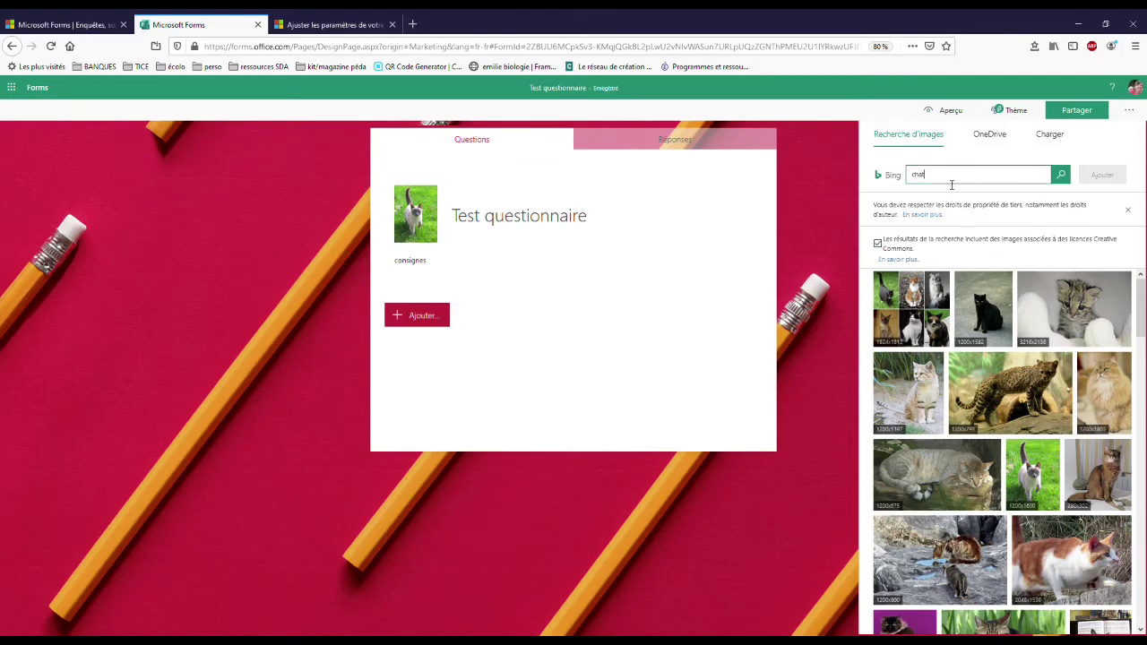
pyautogui.click(1054, 140)
pyautogui.click(827, 176)
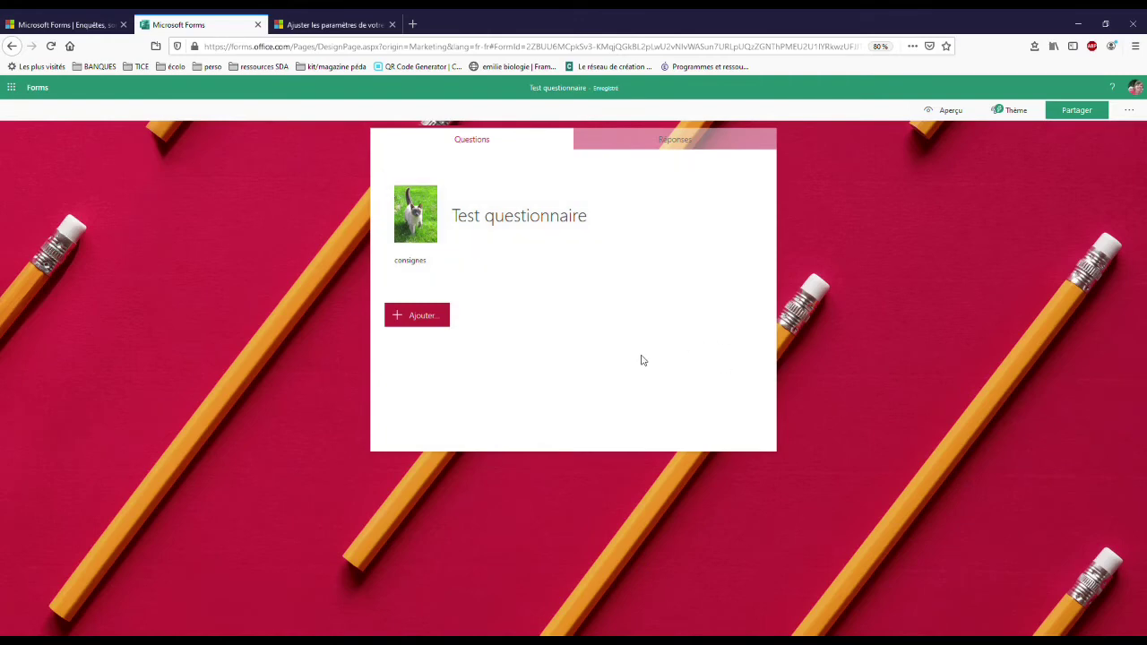
# - Add a choice question with the text "Le soleil est jaune."
pyautogui.click(425, 319)
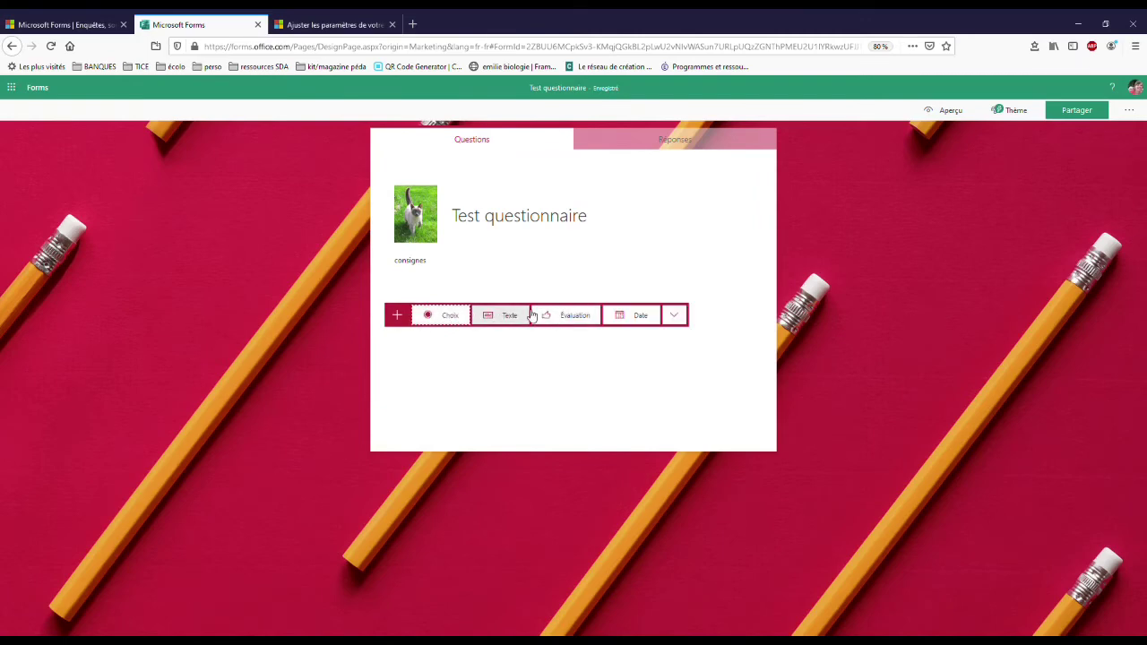
pyautogui.click(448, 319)
pyautogui.click(456, 342)
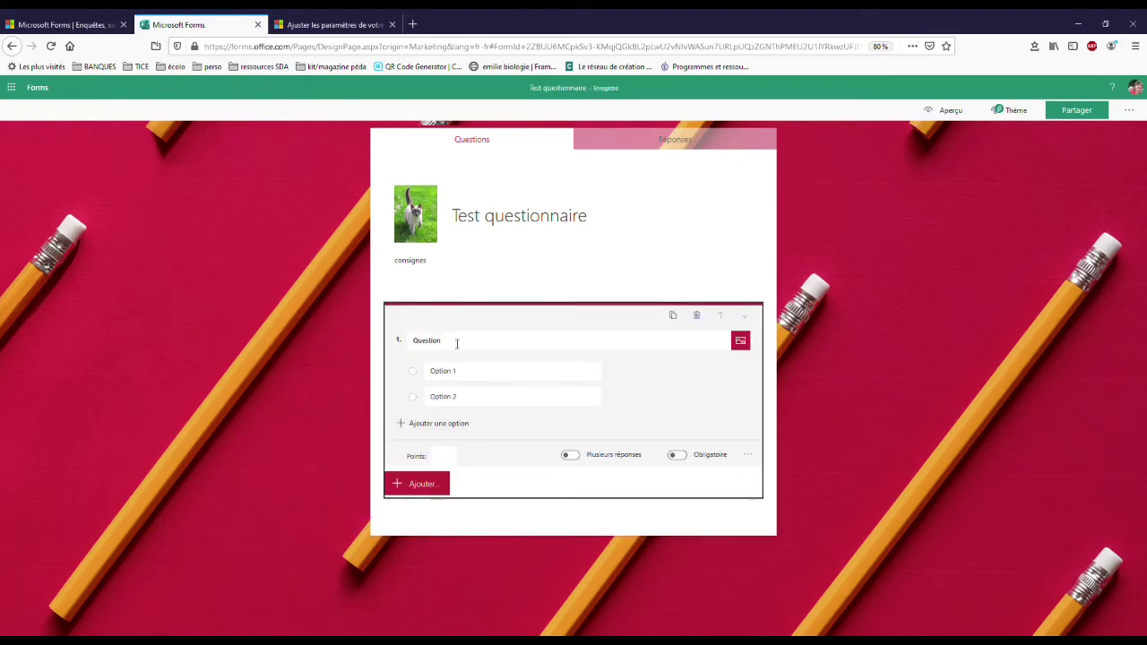
pyautogui.press('BackSpace')
pyautogui.press('BackSpace')
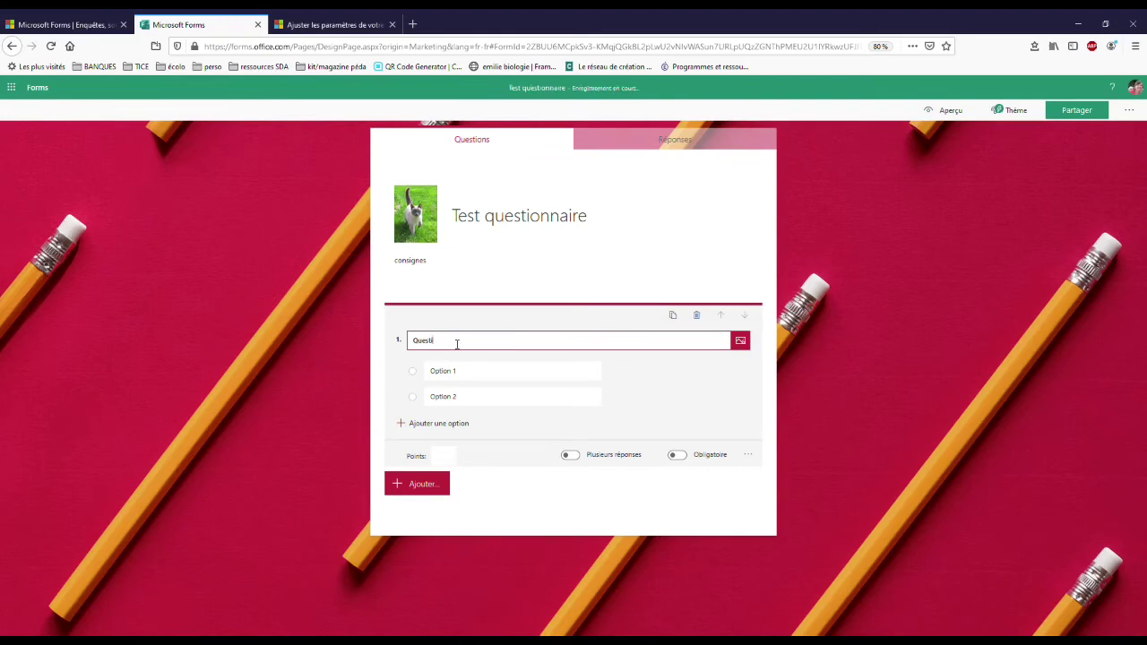
pyautogui.press('BackSpace')
pyautogui.press('BackSpace')
pyautogui.press('BackSpace')
pyautogui.write('L')
# - Name the two answer options of the question "Le soleil est jaune." as "vrai" and "faux"
pyautogui.click(475, 373)
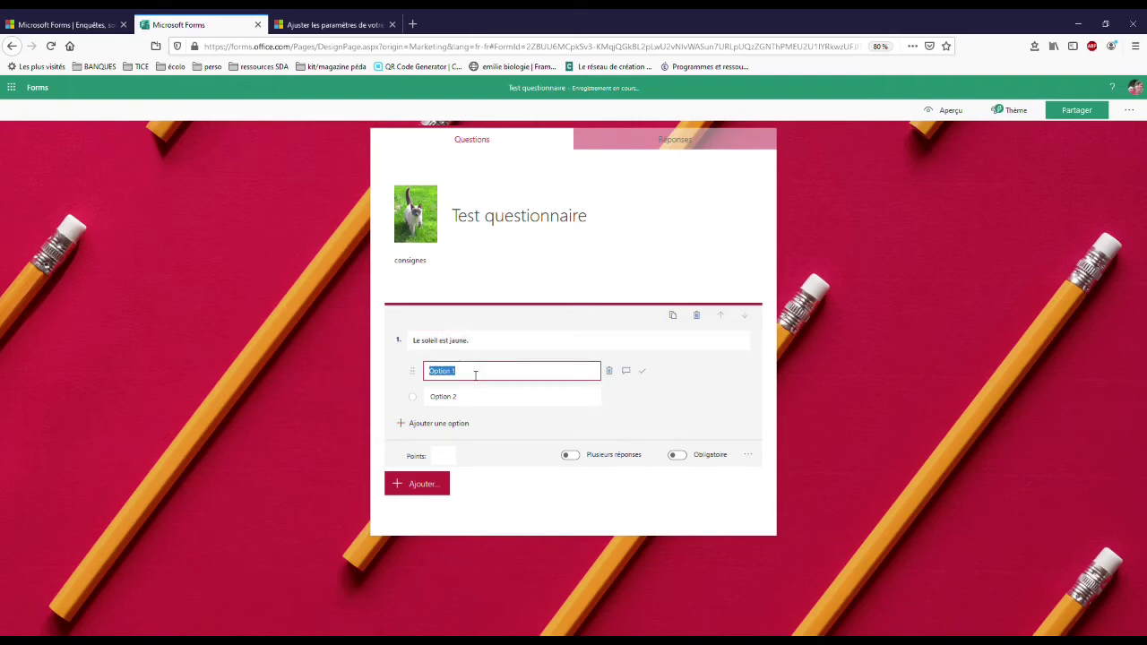
pyautogui.write('Vrai')
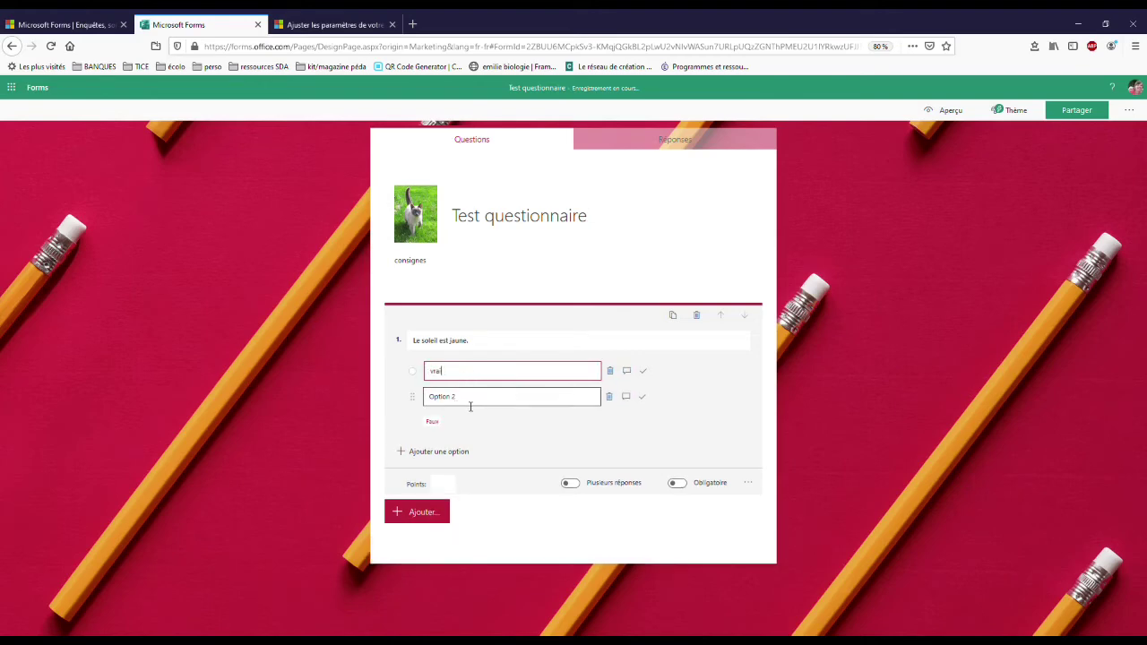
pyautogui.click(469, 402)
pyautogui.write('faux')
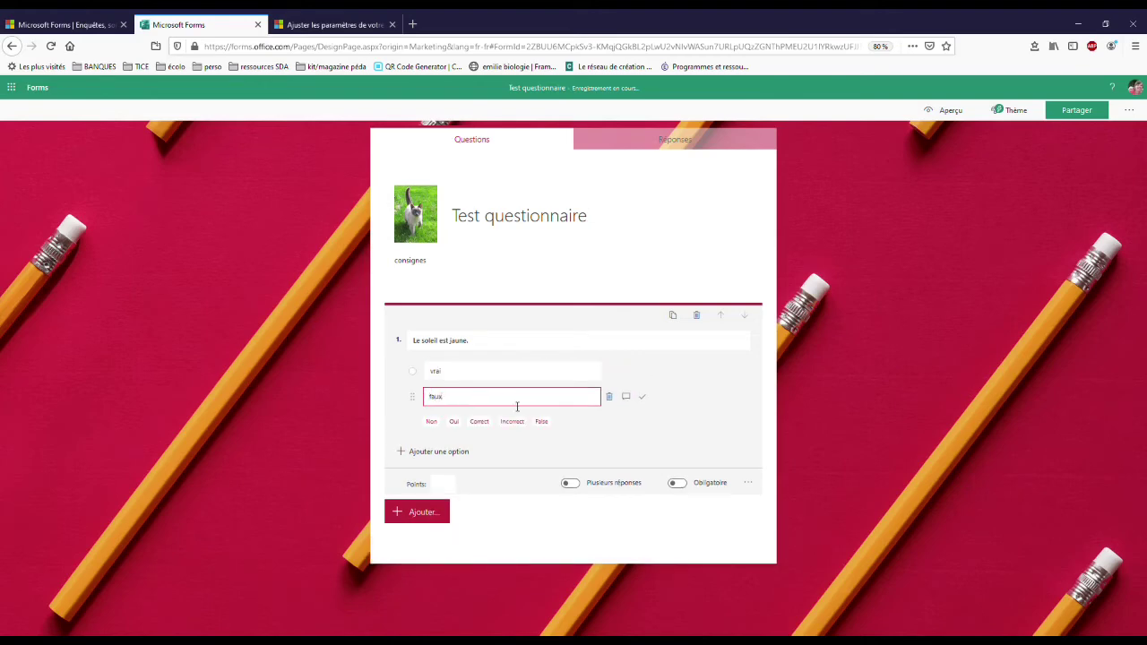
pyautogui.click(675, 432)
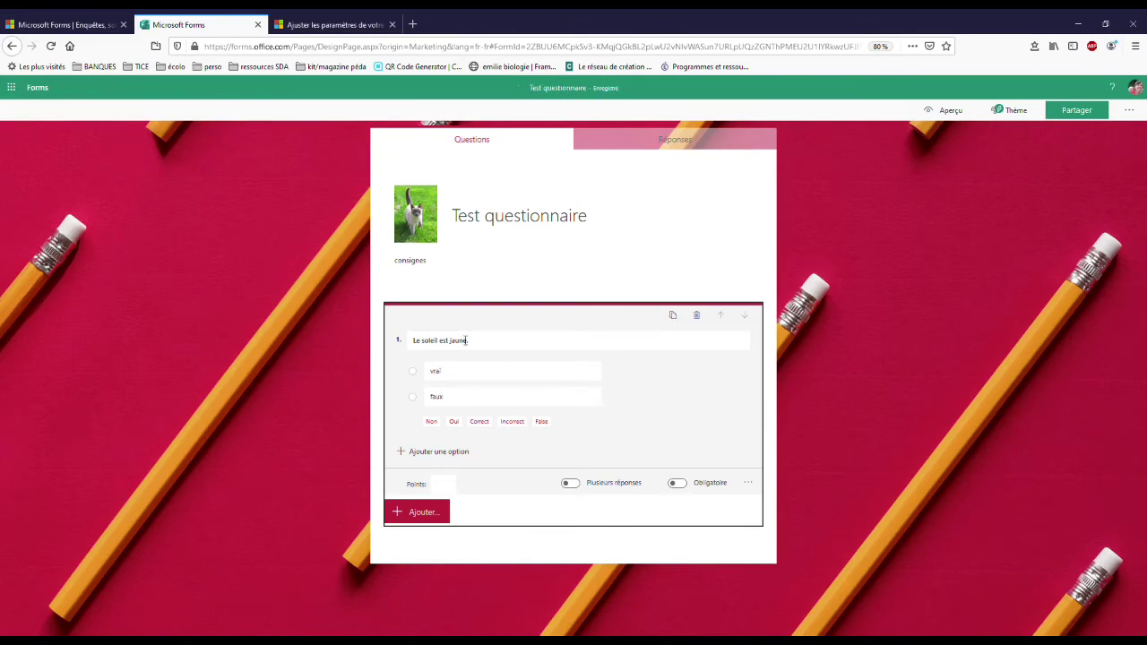
pyautogui.click(449, 452)
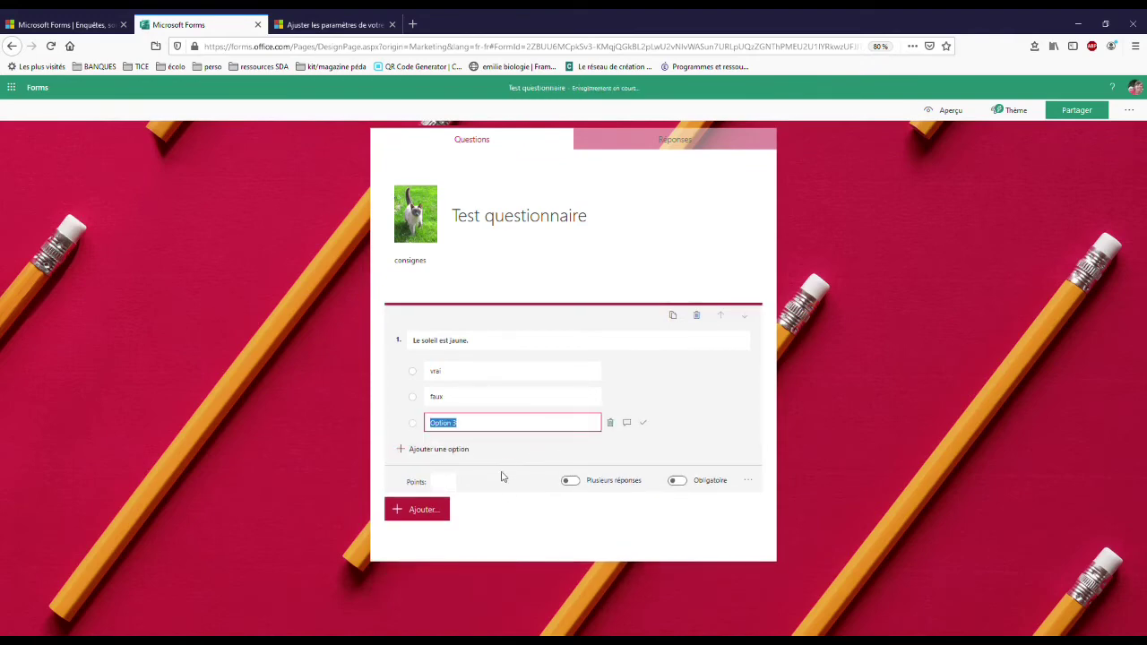
pyautogui.click(610, 423)
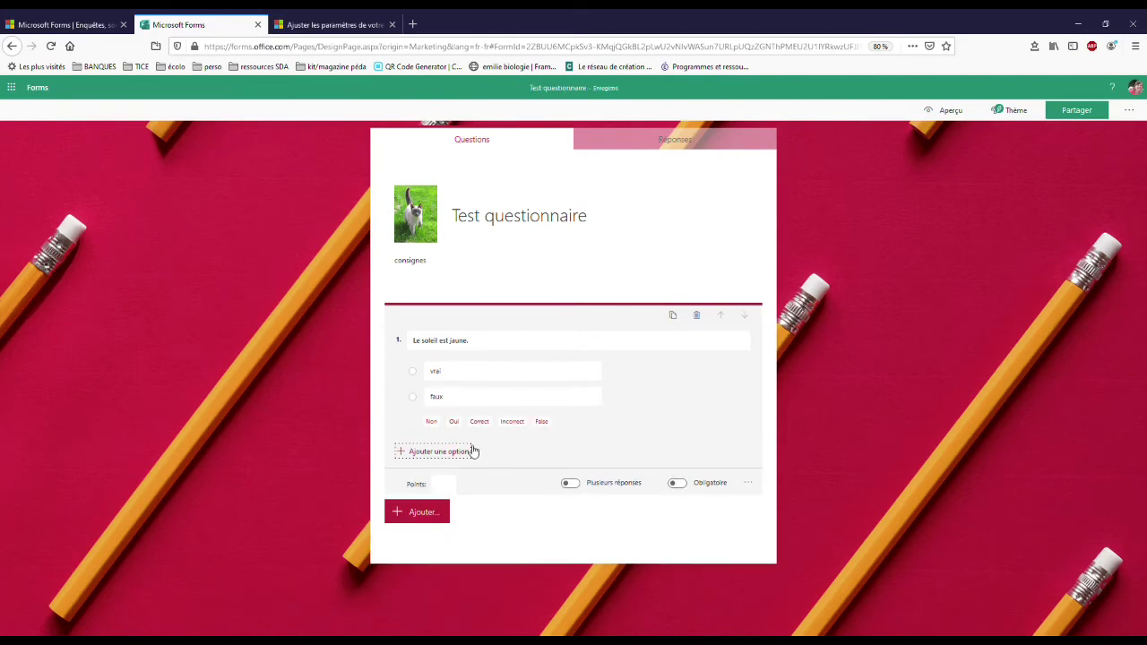
# - Mark "vrai" as the correct answer and make the first question mandatory
pyautogui.moveTo(538, 371)
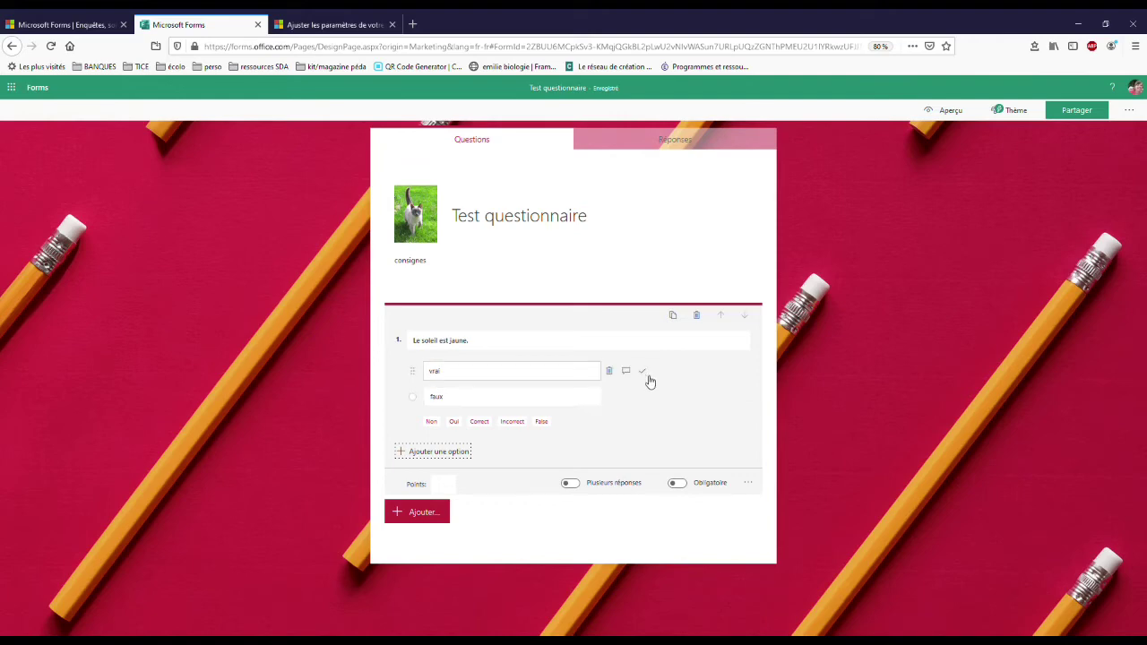
pyautogui.click(649, 375)
pyautogui.click(678, 484)
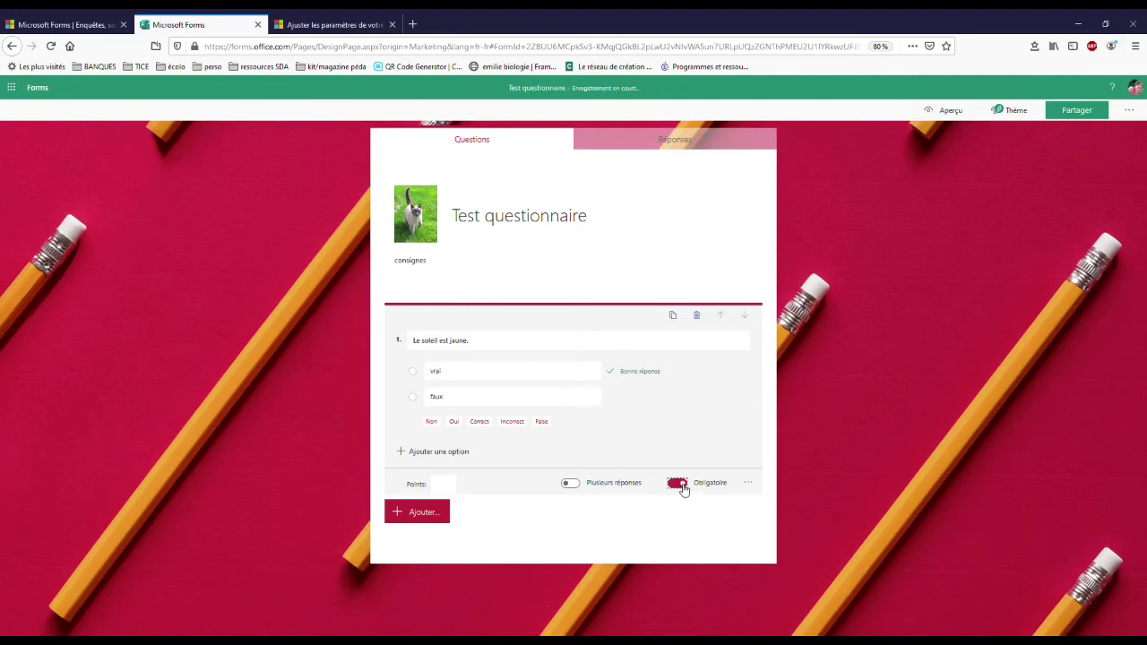
# - Try allowing multiple answers on the first question, and restore it to a single answer
pyautogui.click(571, 484)
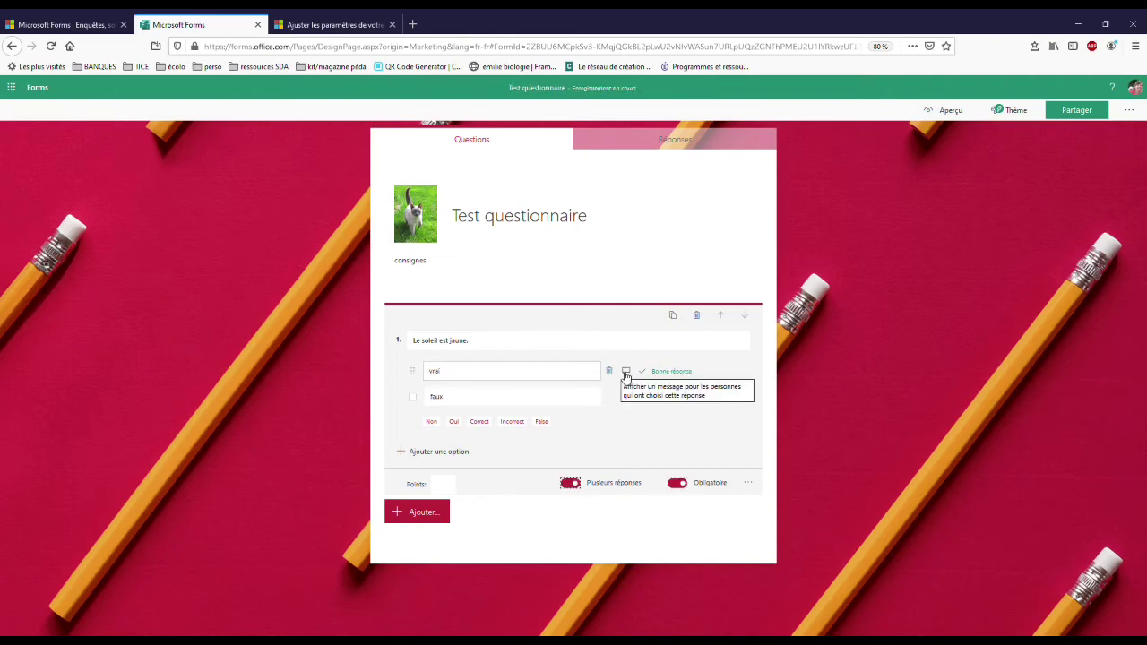
pyautogui.click(650, 375)
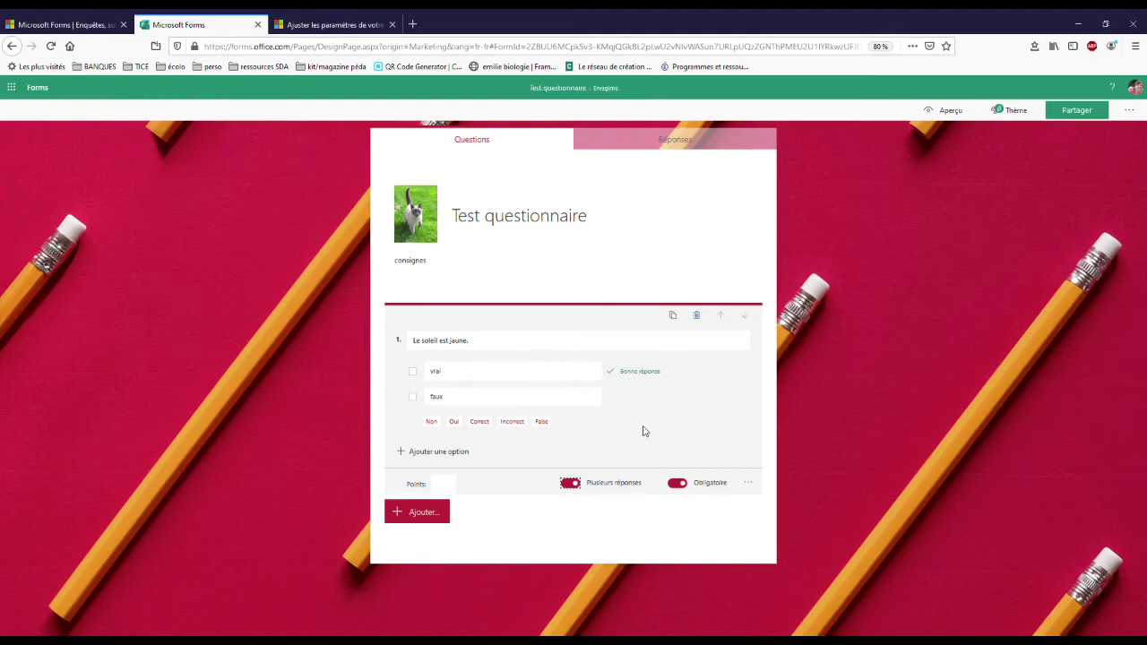
pyautogui.click(580, 484)
# - Try a score of 1 point for the first question and clear the points value again
pyautogui.write('1')
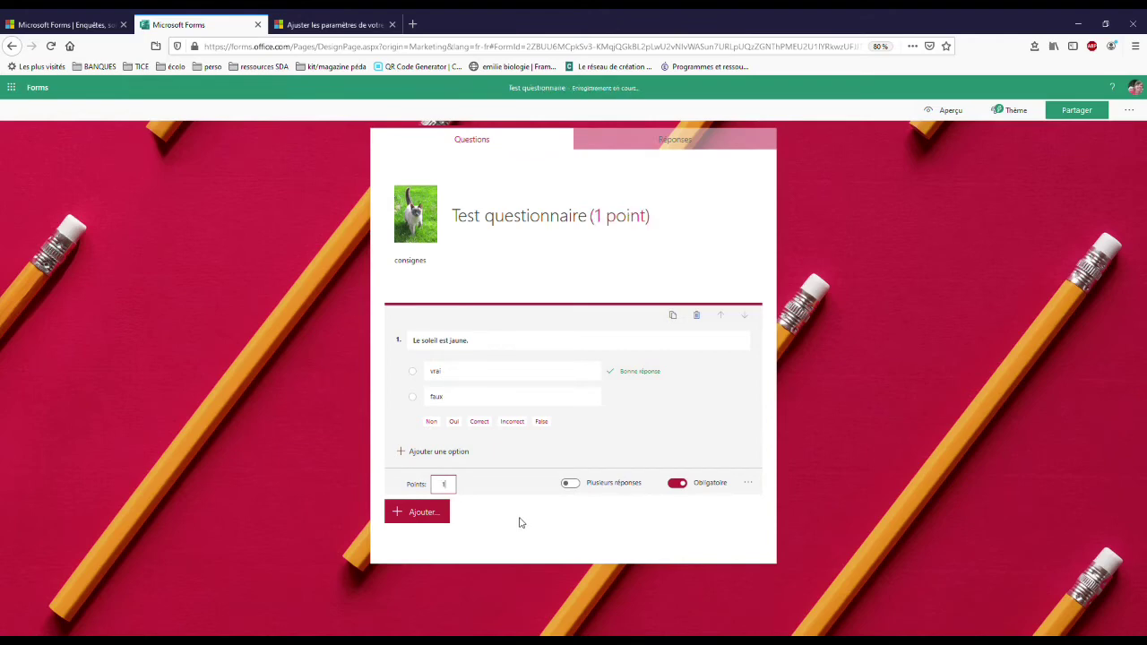
pyautogui.click(562, 526)
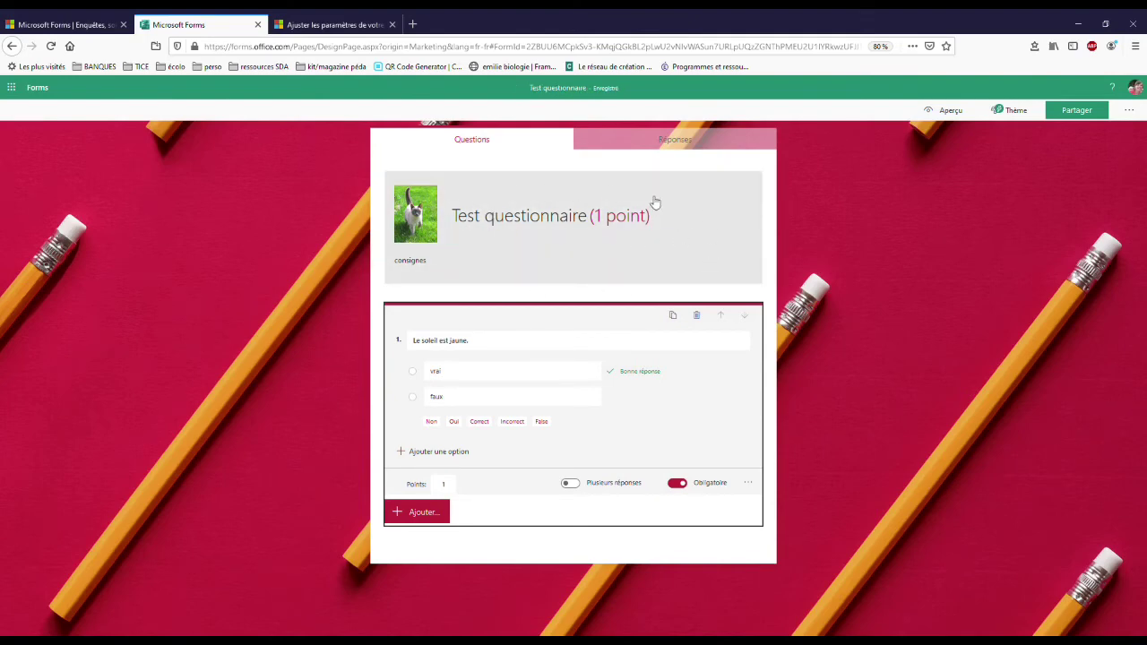
pyautogui.click(453, 486)
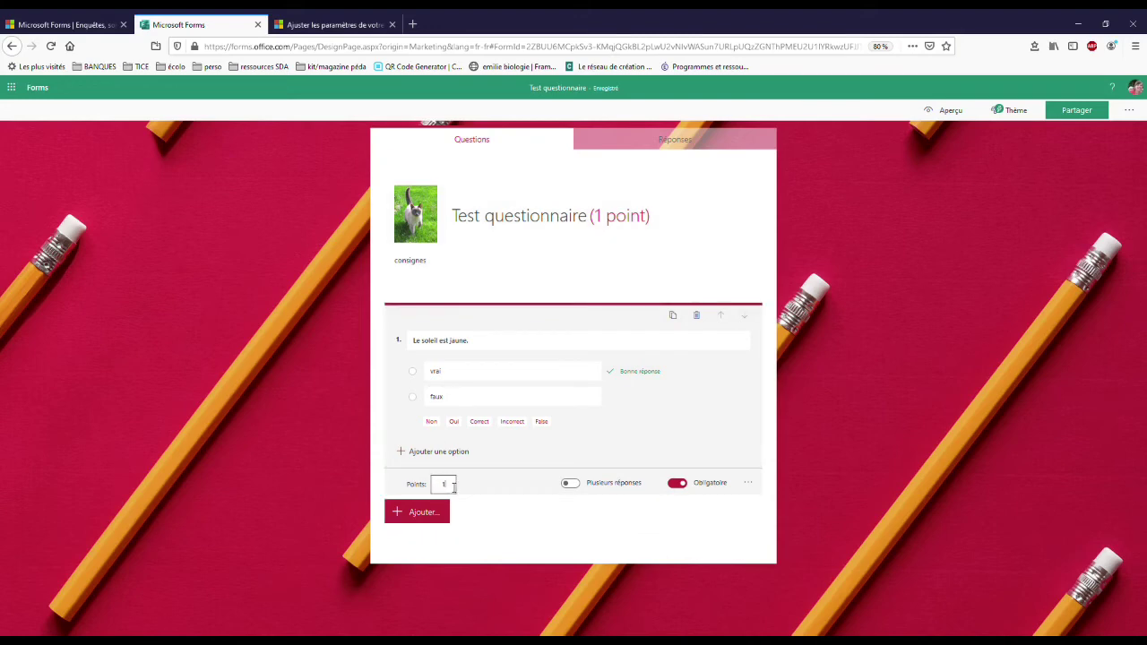
pyautogui.press('BackSpace')
# - Add a text question asking "Quelle est la couleur du cheval blanc d'Henri IV ?"
pyautogui.click(429, 519)
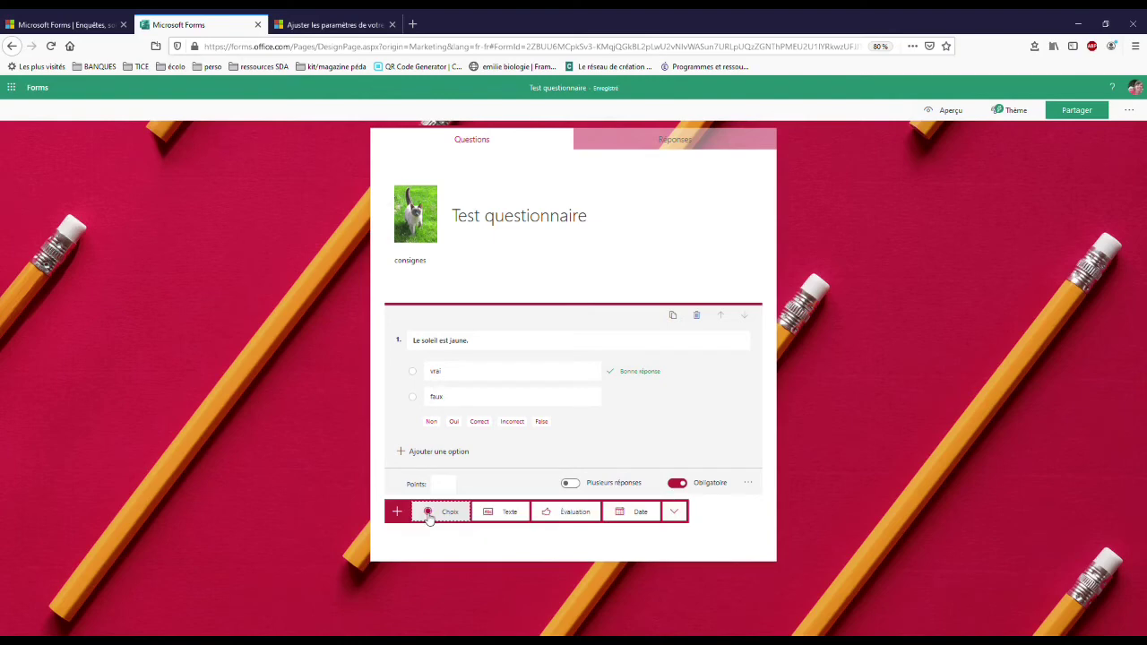
pyautogui.click(507, 512)
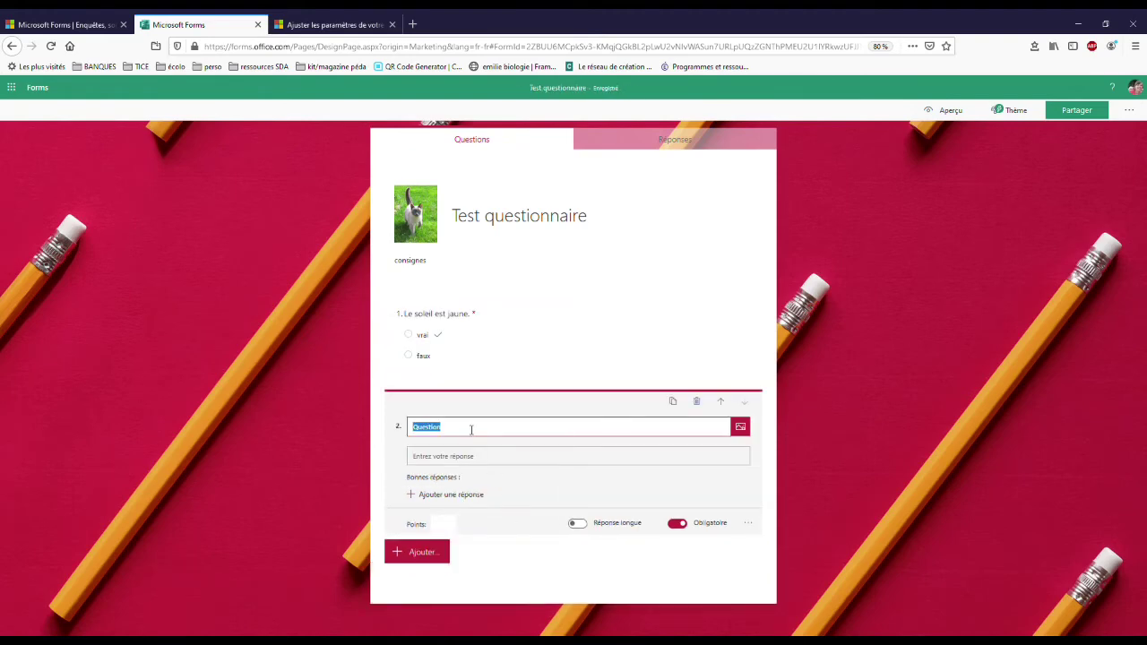
pyautogui.press('BackSpace')
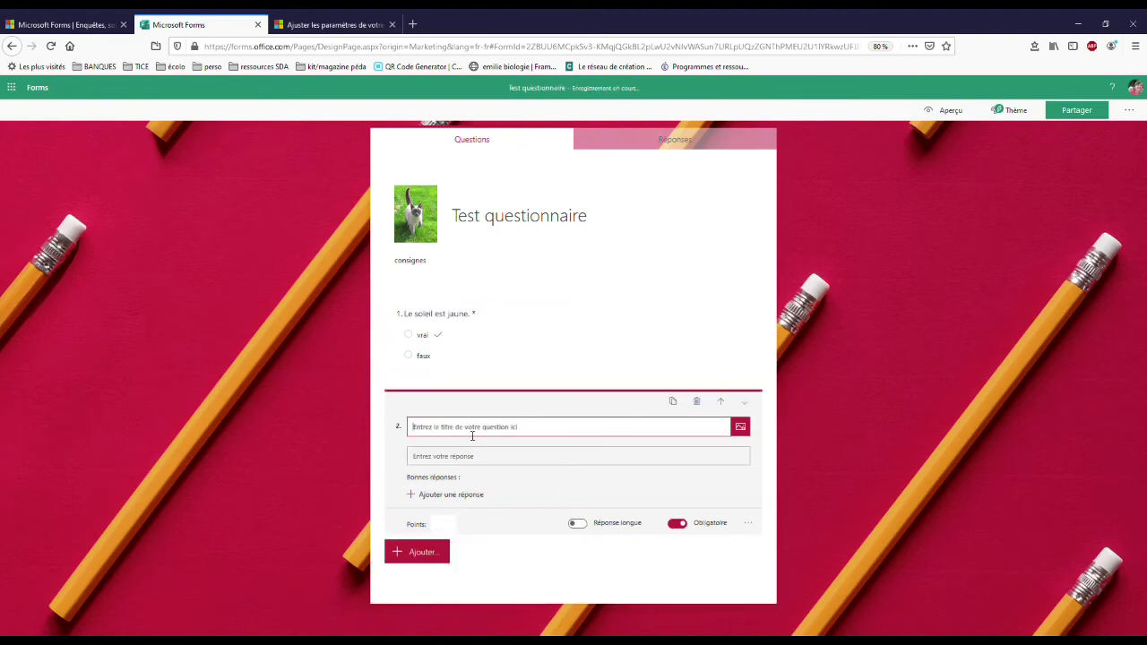
pyautogui.write("Quelle est la couleur du cheval blanc d'Henri IV ?")
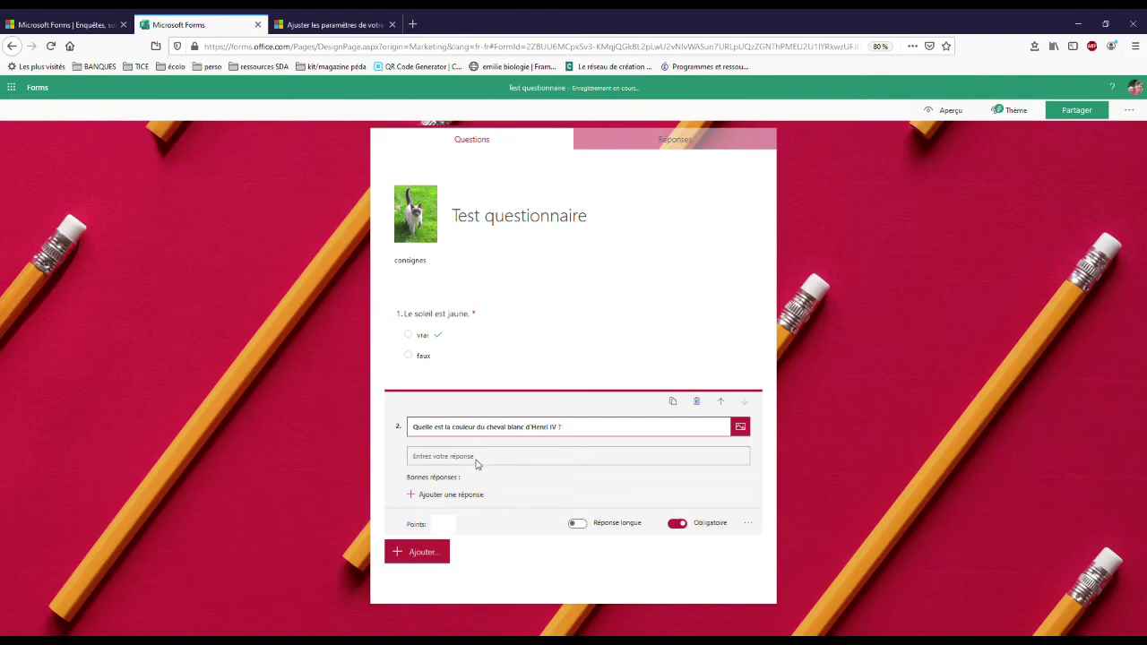
pyautogui.click(475, 461)
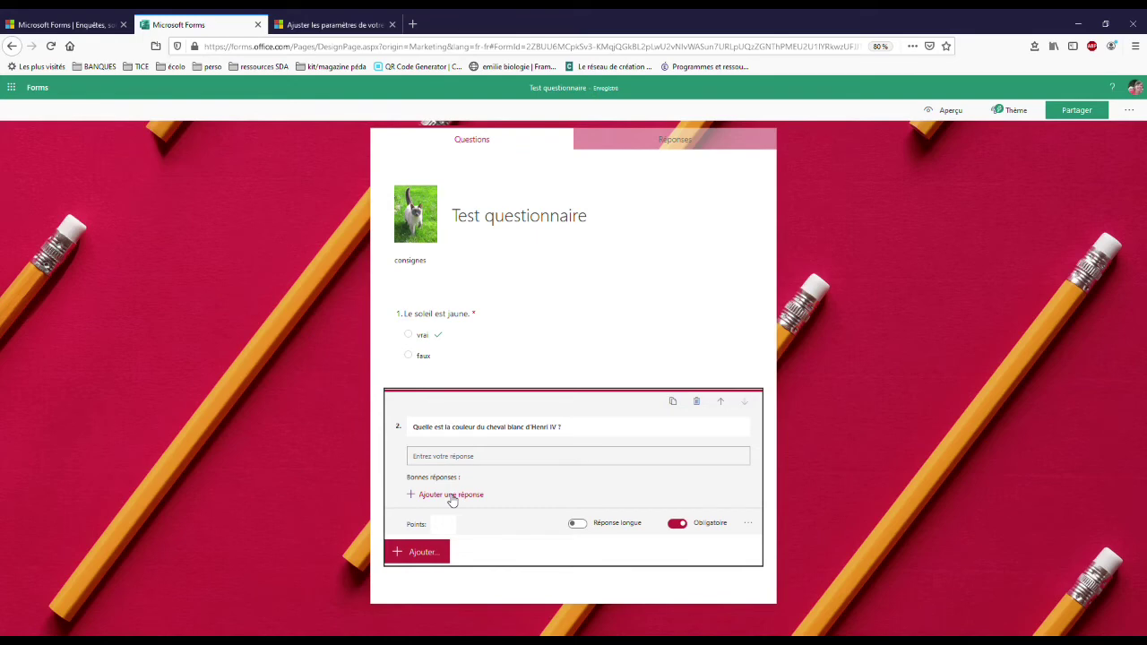
# - Add "blanc" and "blan" as accepted correct answers to the text question about the horse's colour
pyautogui.click(453, 498)
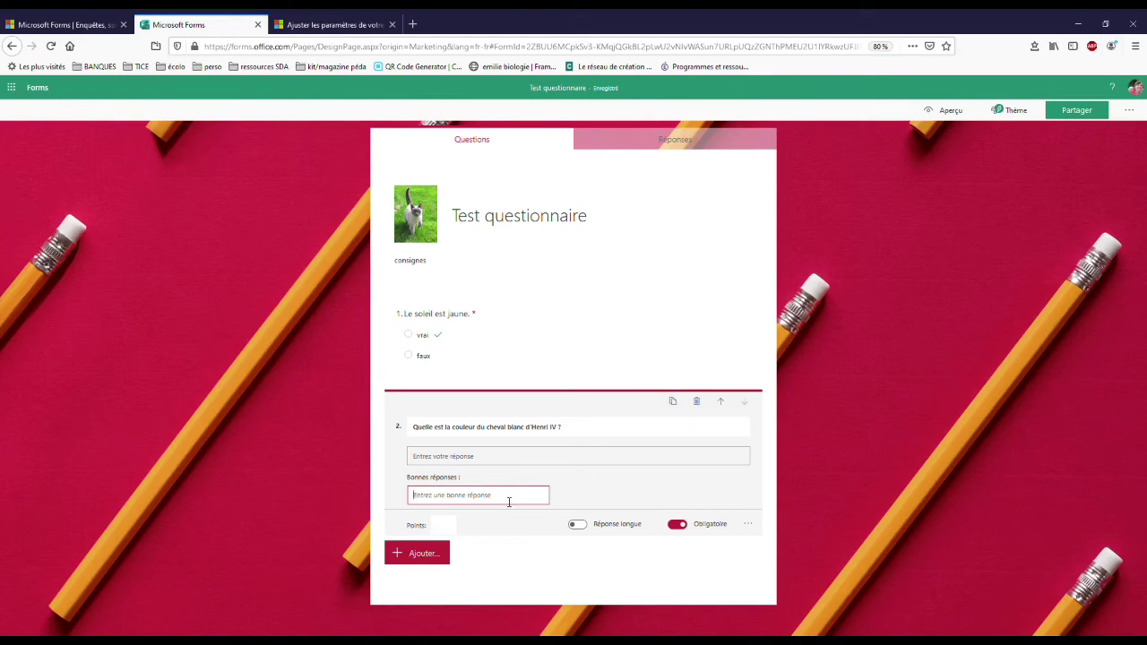
pyautogui.write('blanc')
pyautogui.press('Return')
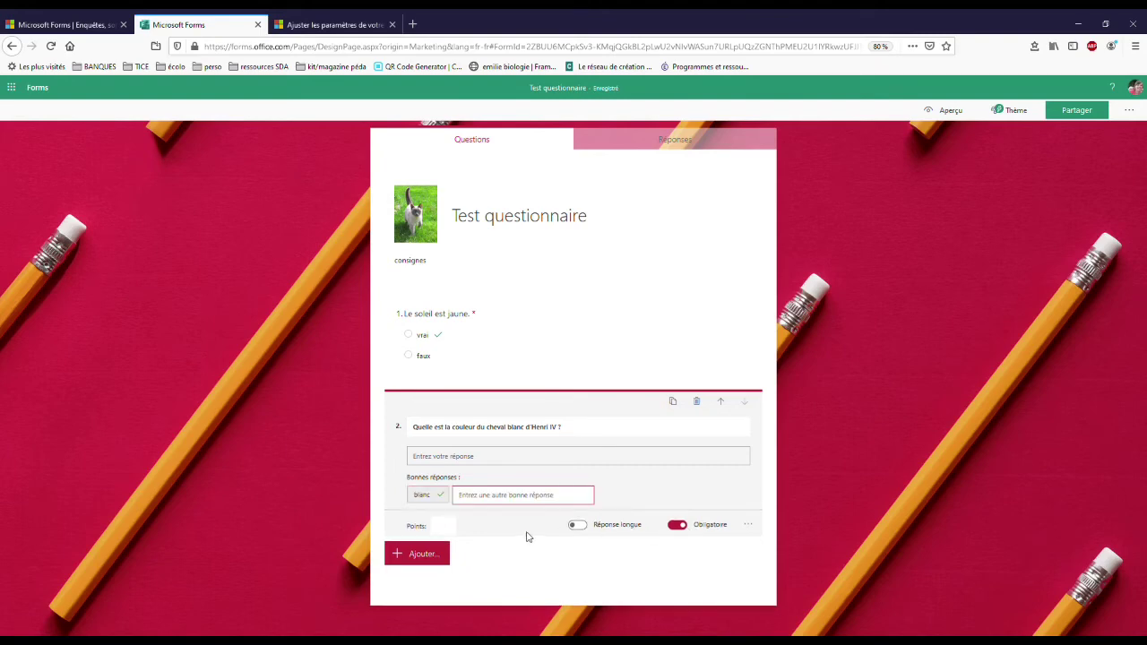
pyautogui.write('bl')
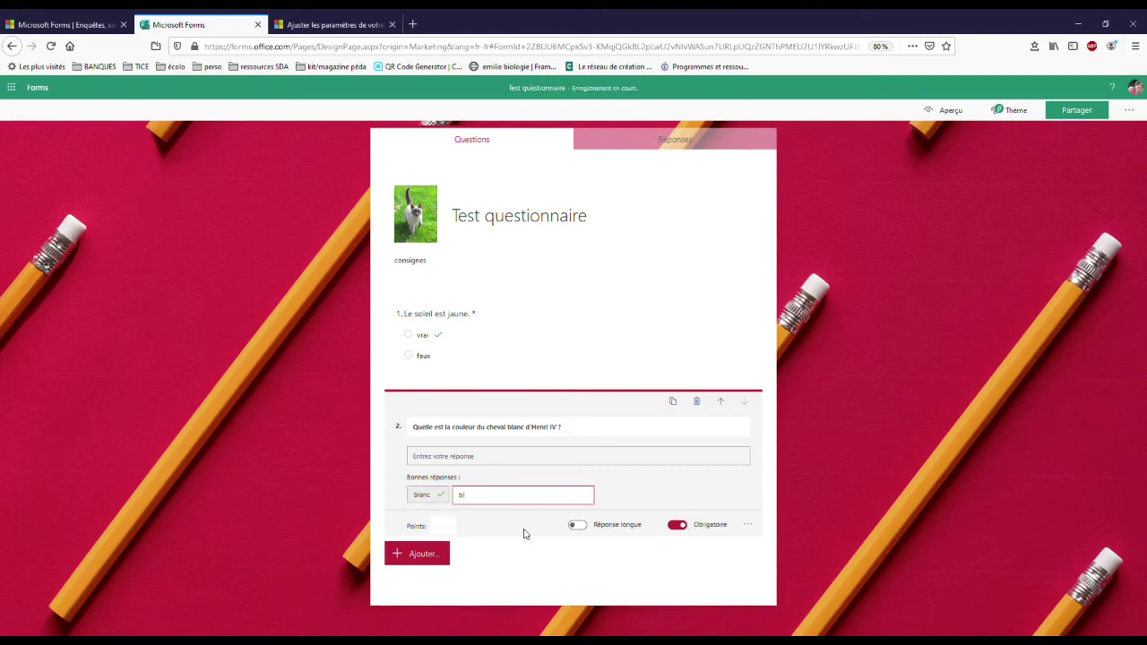
pyautogui.write('an')
pyautogui.press('Return')
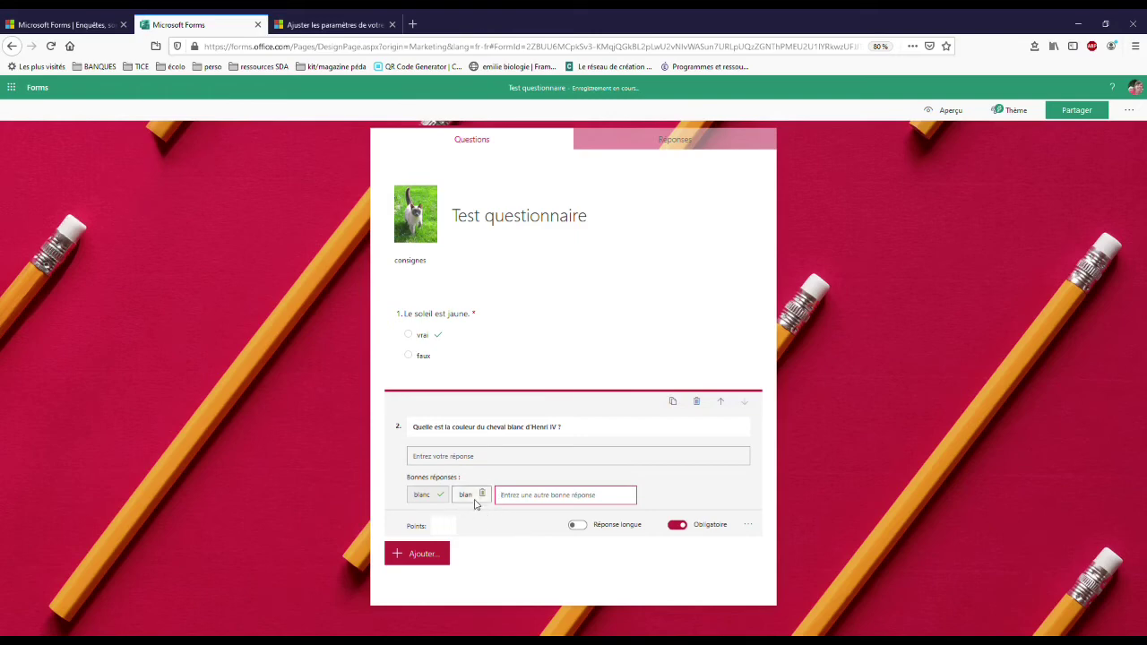
# - Add a date question with the text "EN quelle année est né...intel ?"
pyautogui.click(428, 556)
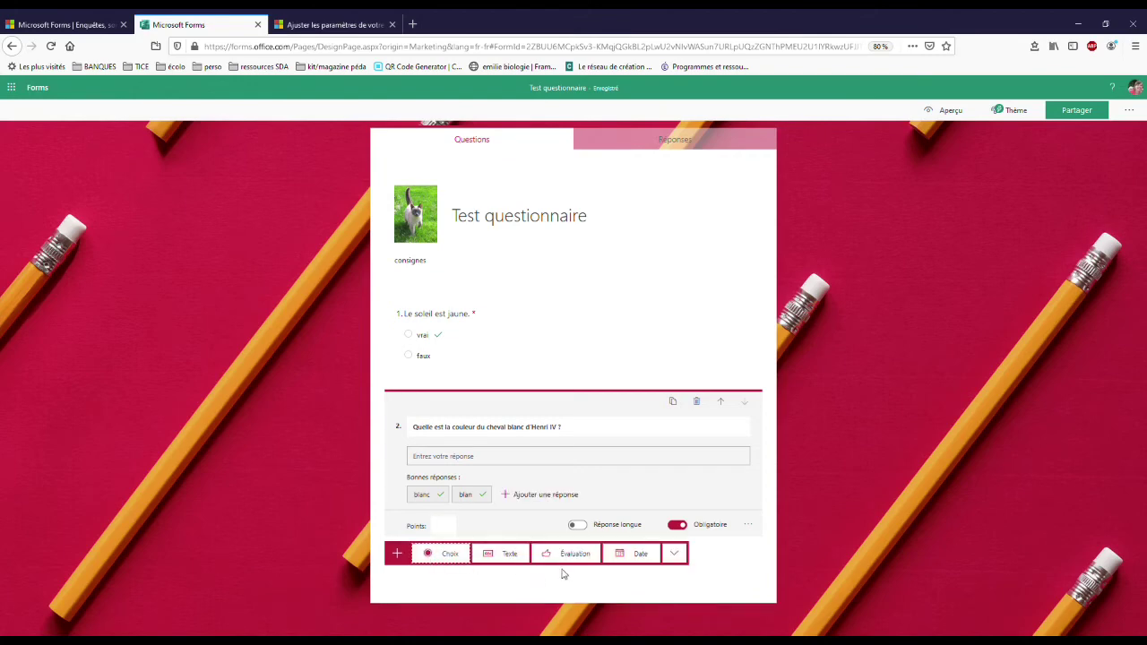
pyautogui.click(636, 556)
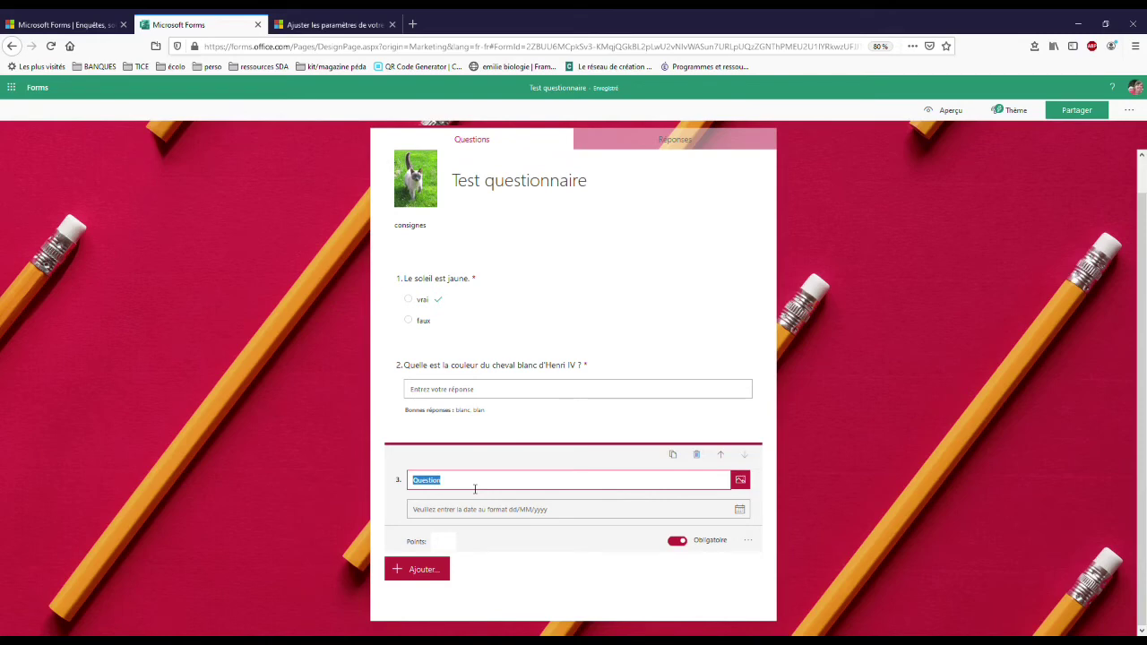
pyautogui.write('EN ')
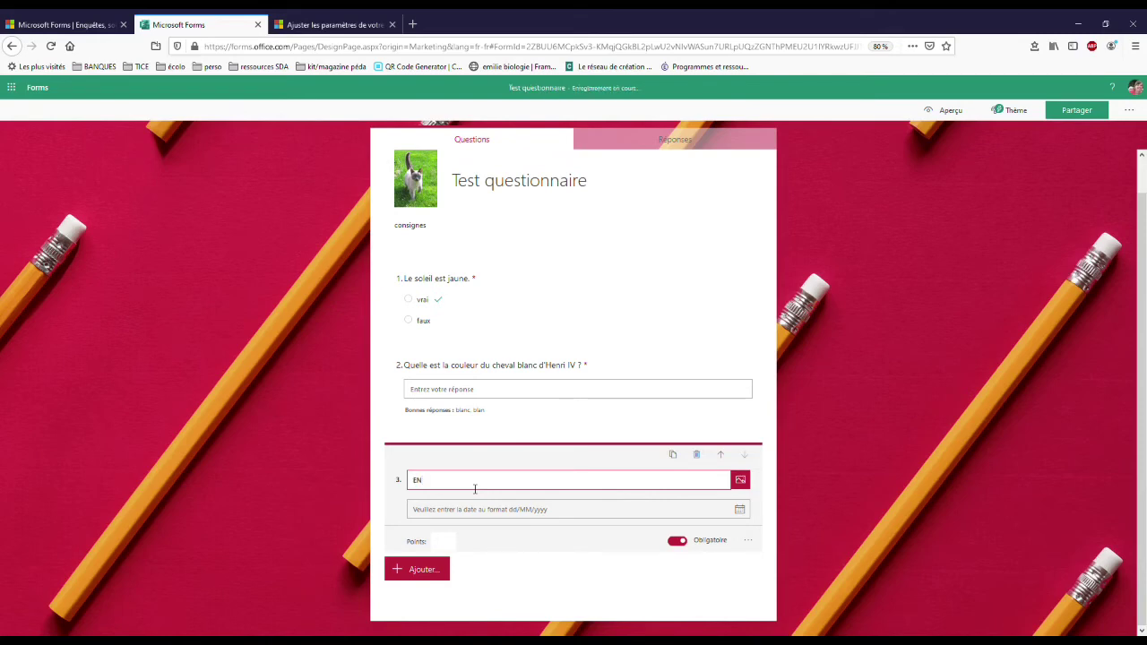
pyautogui.write('quelle année est né...intel ?')
pyautogui.click(487, 510)
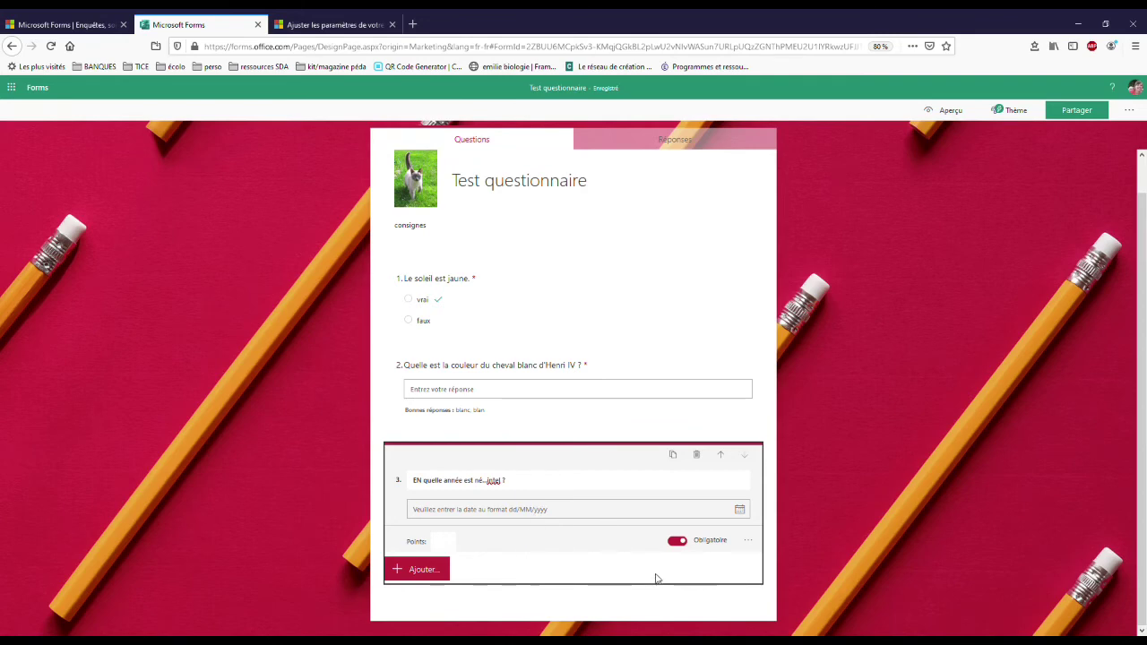
# - Add a rating question with its default title, set to 3 levels and using numbers as the symbol
pyautogui.click(430, 573)
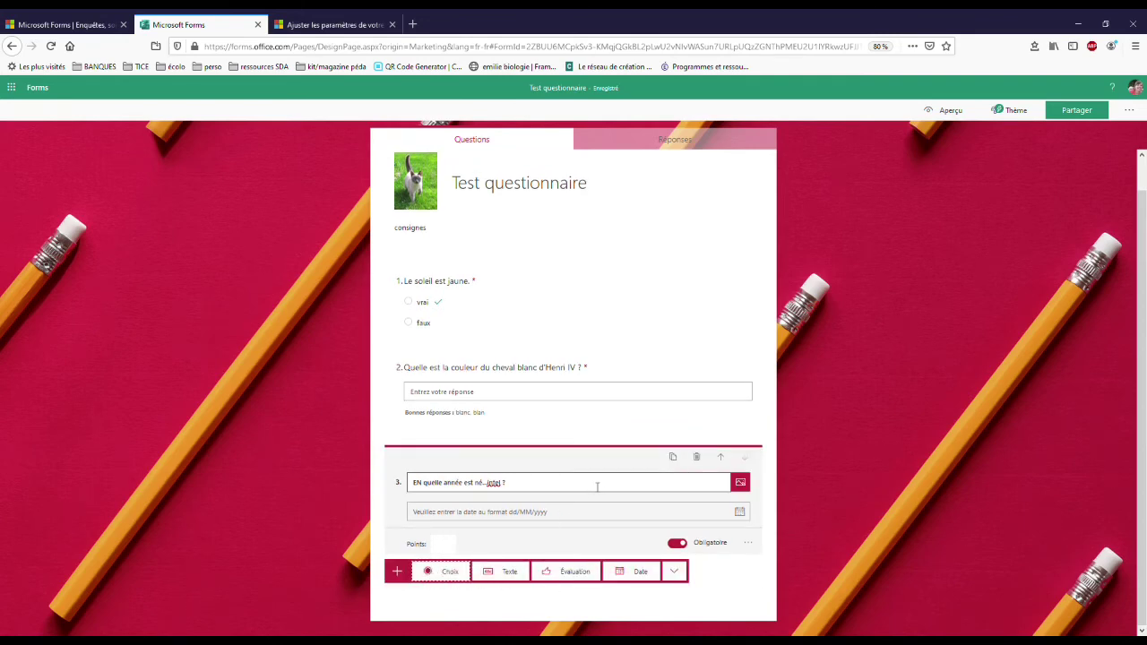
pyautogui.click(579, 574)
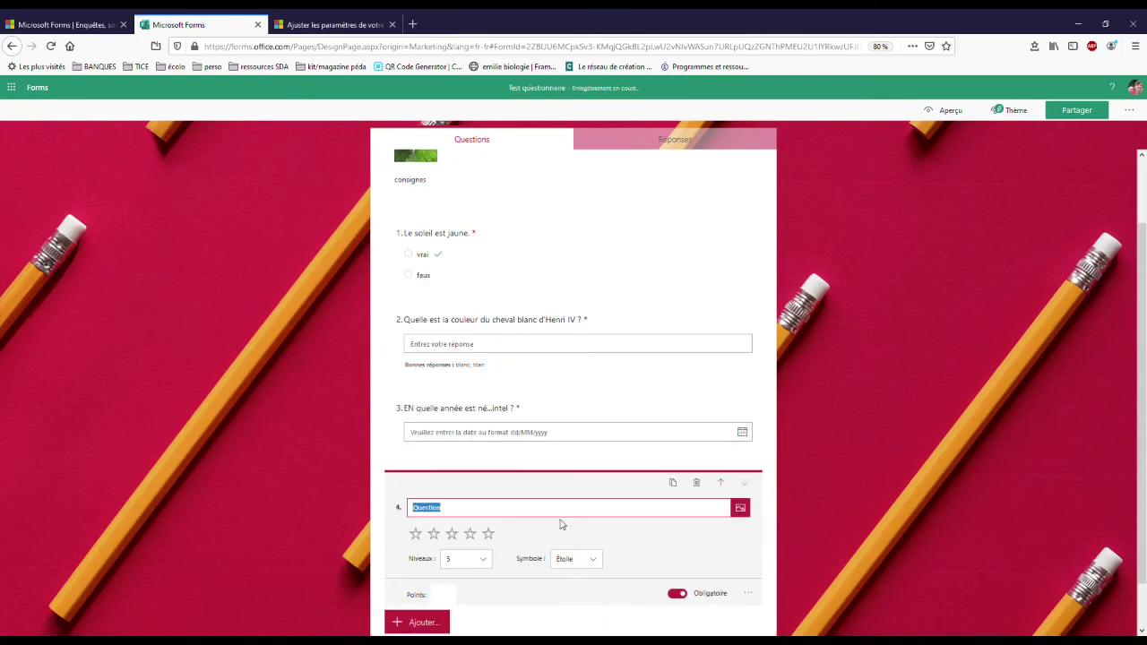
pyautogui.scroll(-2, 578, 475)
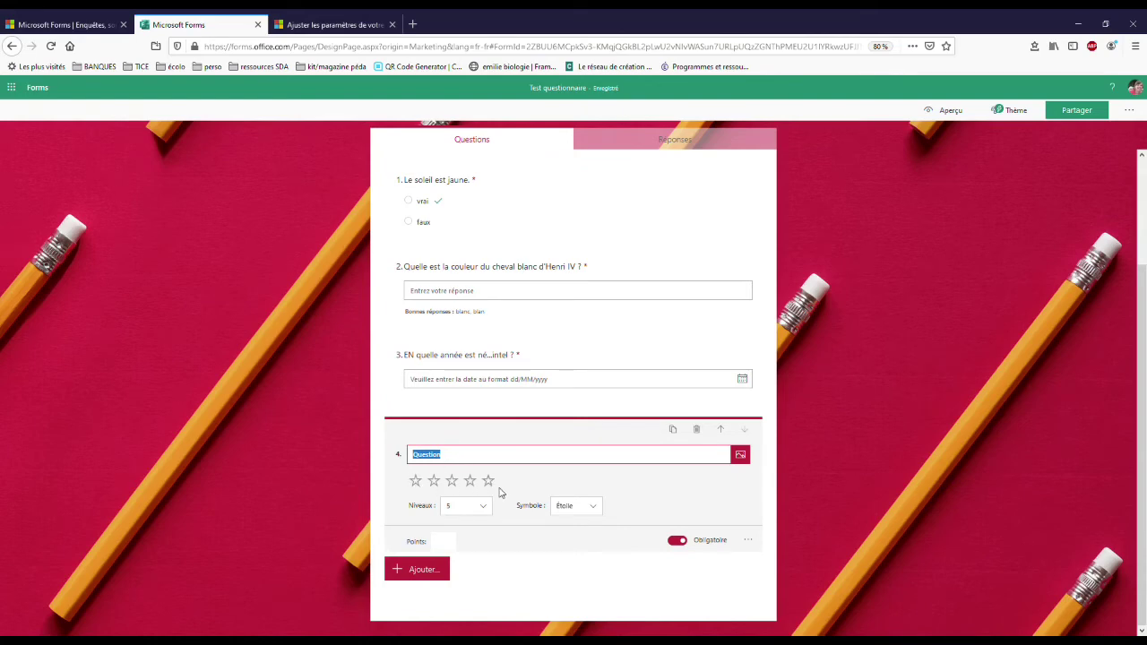
pyautogui.click(491, 510)
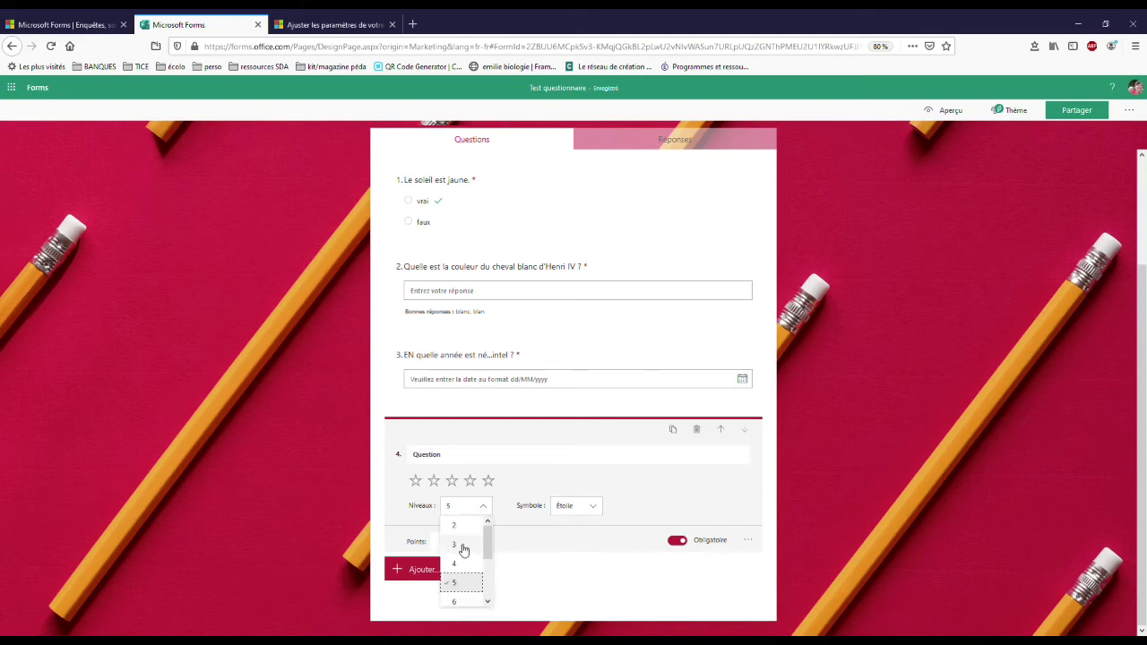
pyautogui.click(455, 544)
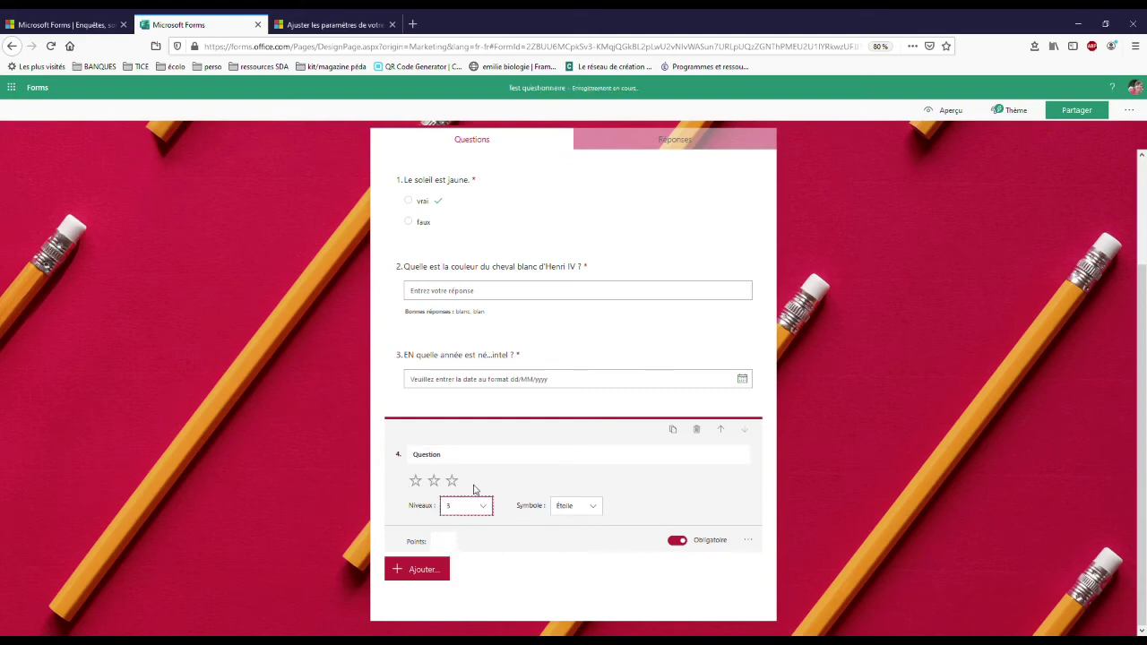
pyautogui.click(596, 509)
pyautogui.click(576, 526)
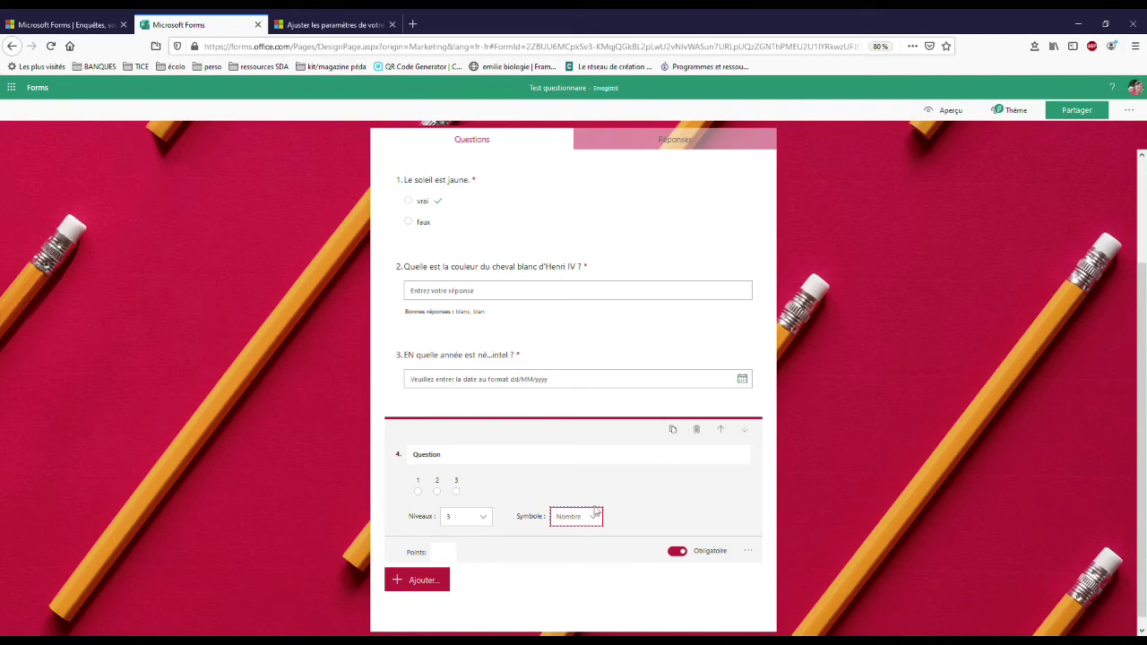
# - Add a choice question and insert the image of the sitting cat from the "chat" image search results
pyautogui.click(418, 582)
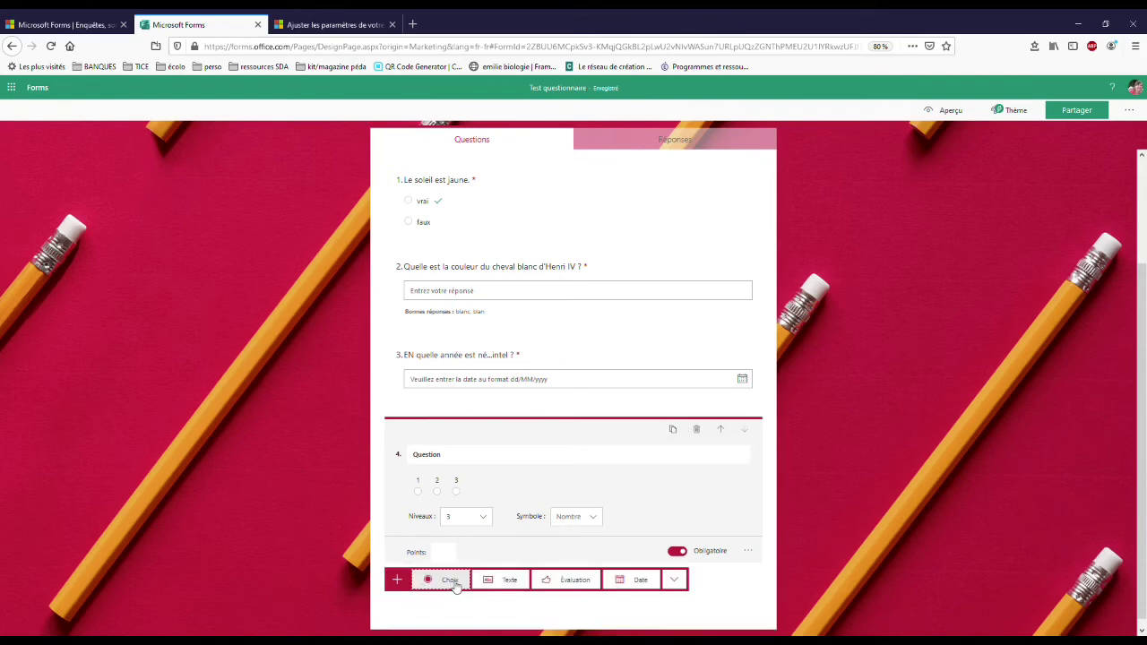
pyautogui.click(451, 581)
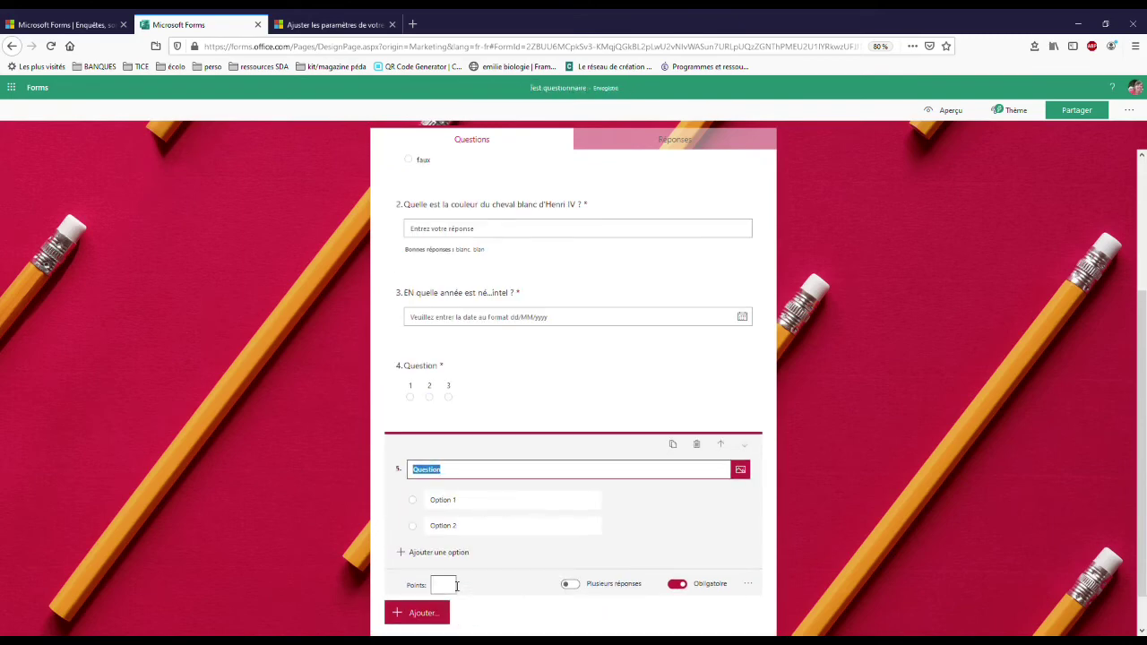
pyautogui.click(749, 475)
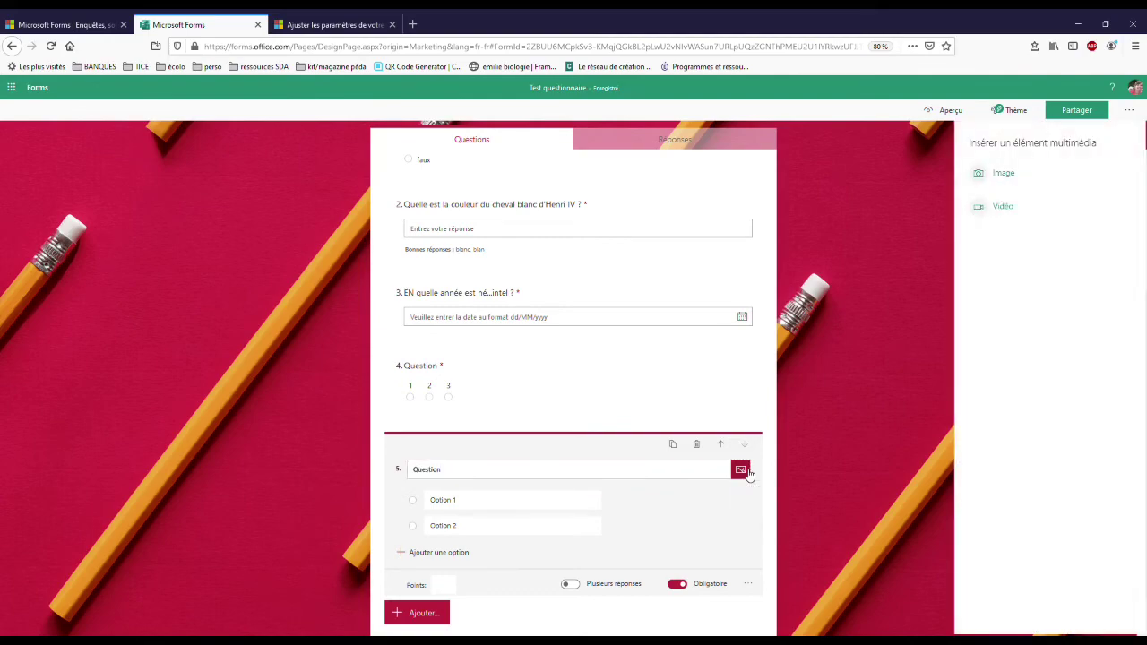
pyautogui.click(1004, 173)
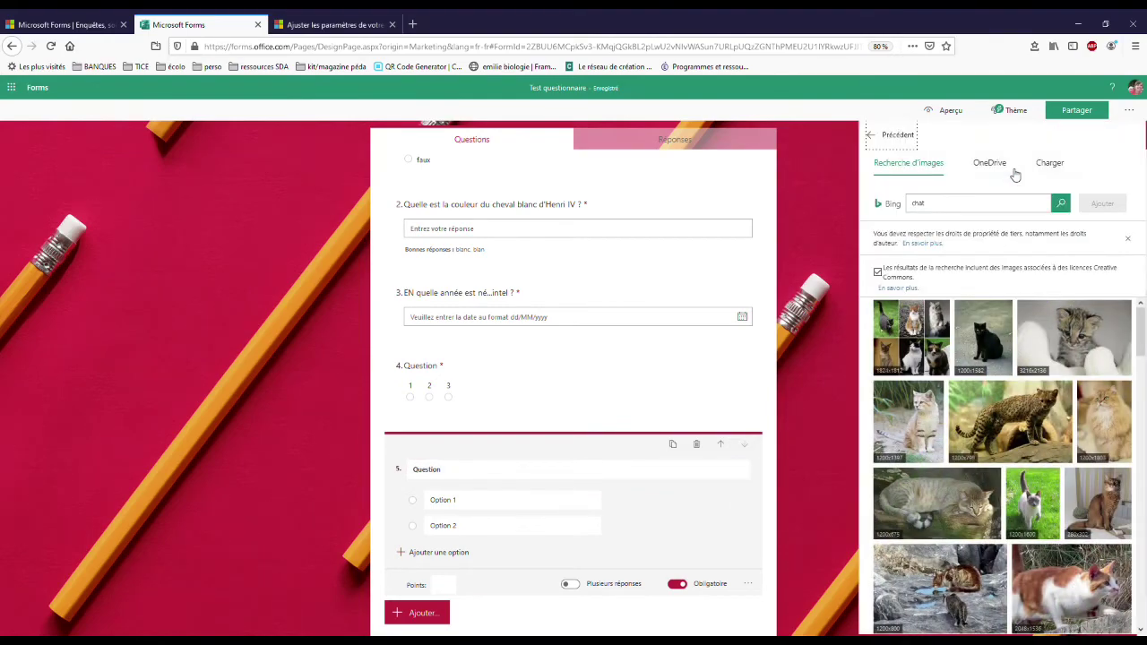
pyautogui.click(1090, 343)
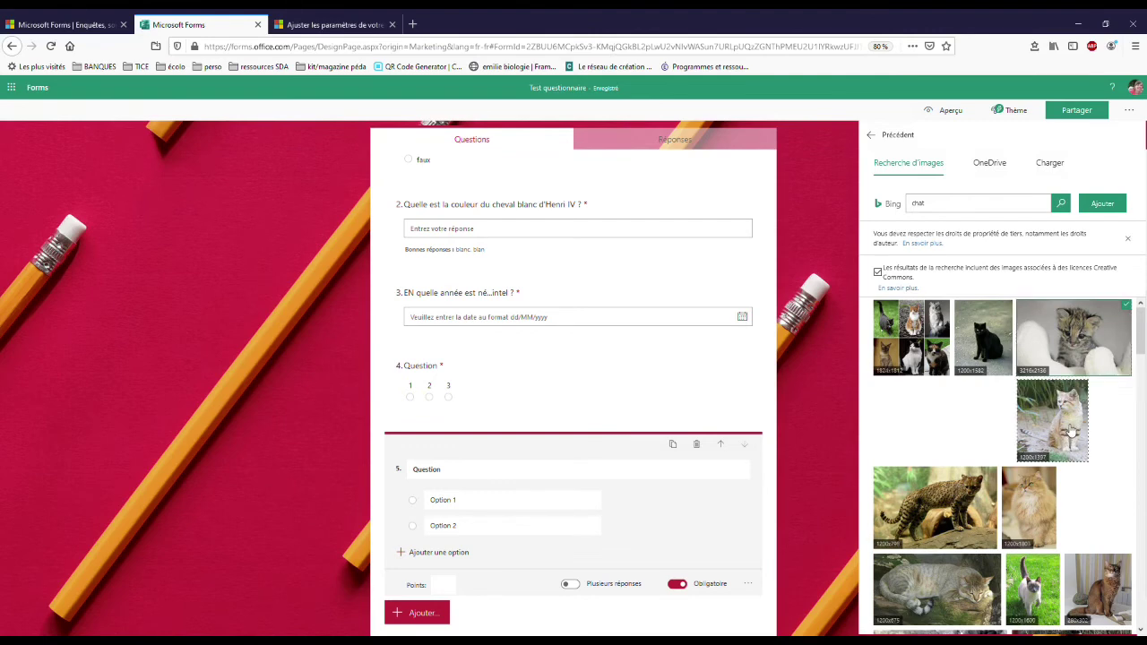
pyautogui.click(1073, 432)
pyautogui.click(1110, 208)
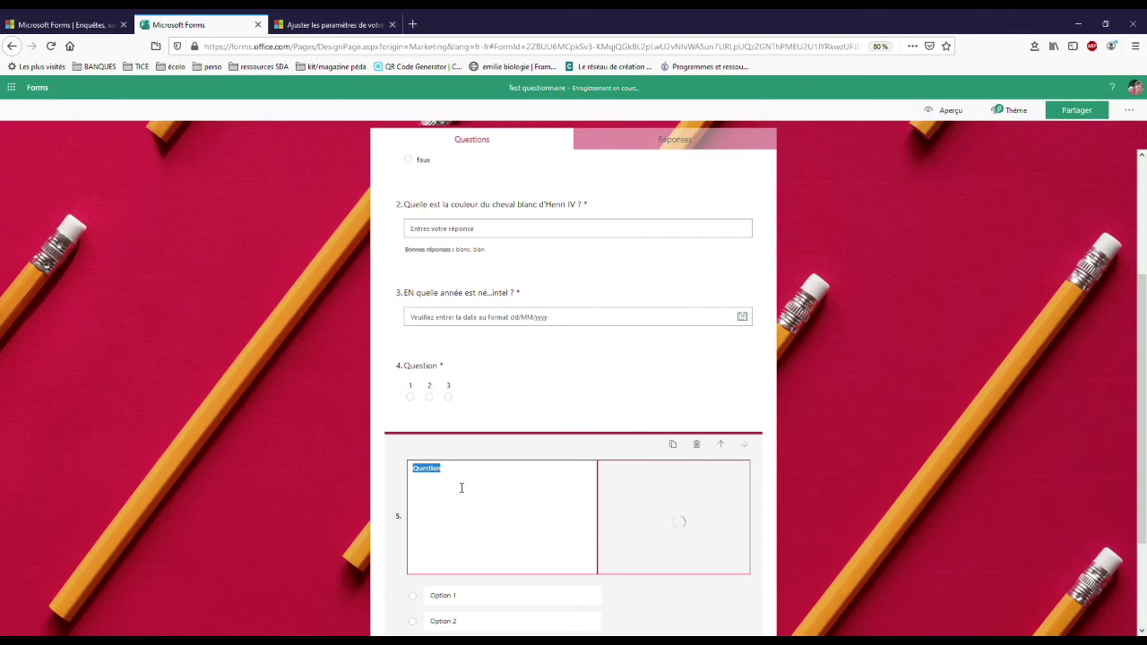
# - Enter "Quel est cet animal ?" as the question text, with the answer options "chien", "chat" and "poisson"
pyautogui.moveTo(461, 484); pyautogui.dragTo(410, 484)
pyautogui.write('Quel est cet animal ?')
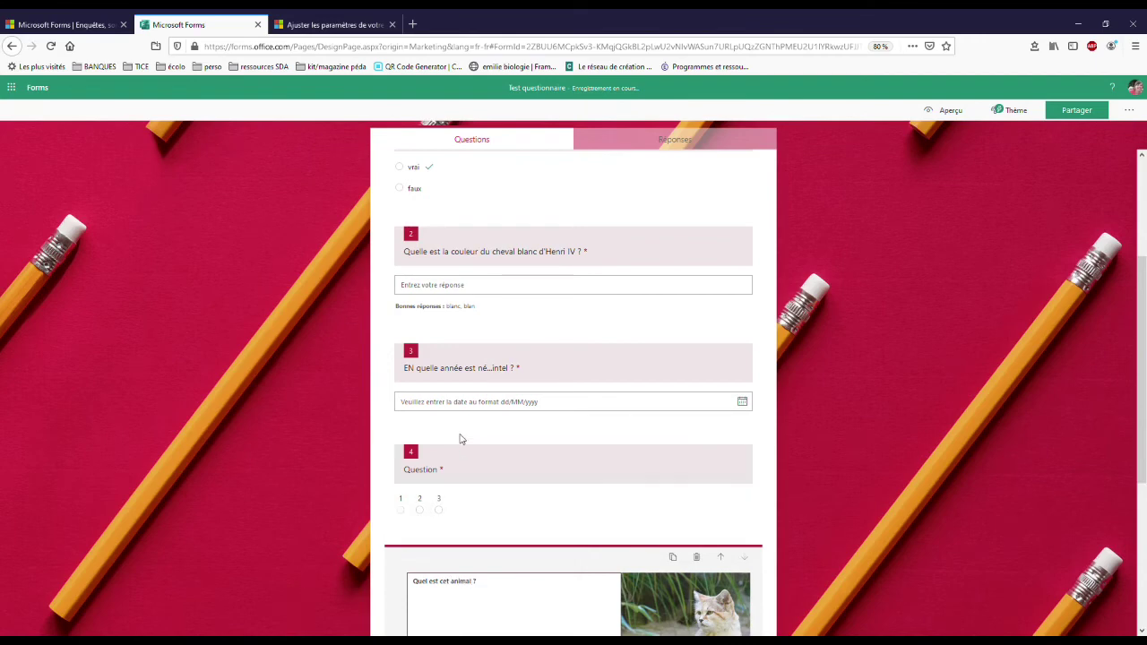
pyautogui.scroll(-3, 538, 430)
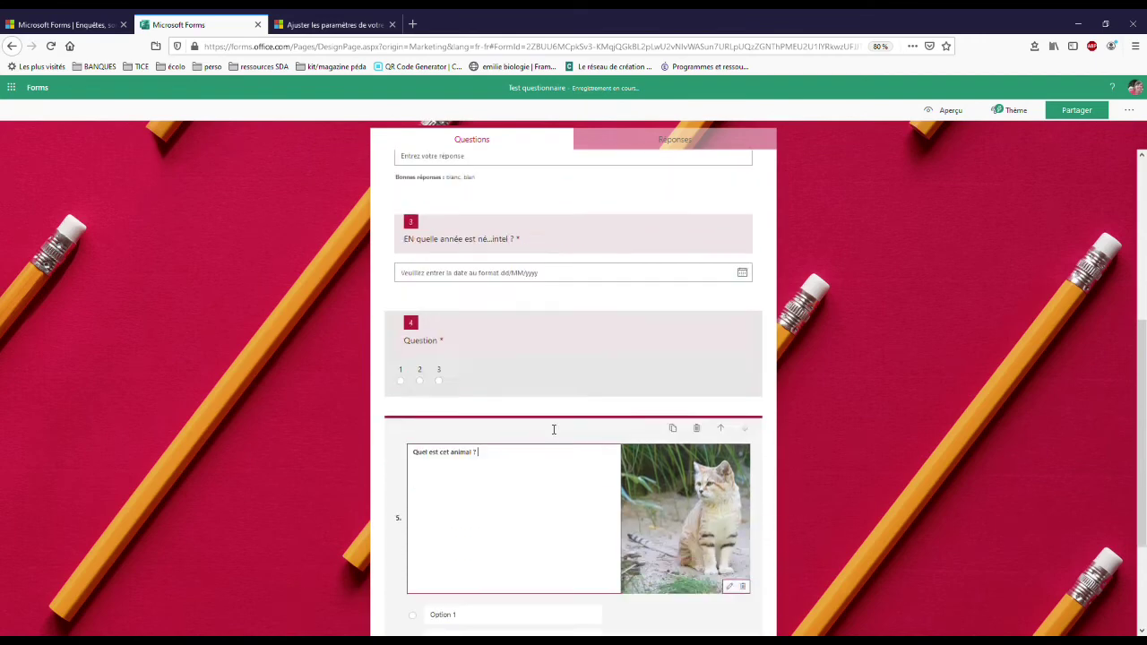
pyautogui.click(472, 457)
pyautogui.write('che')
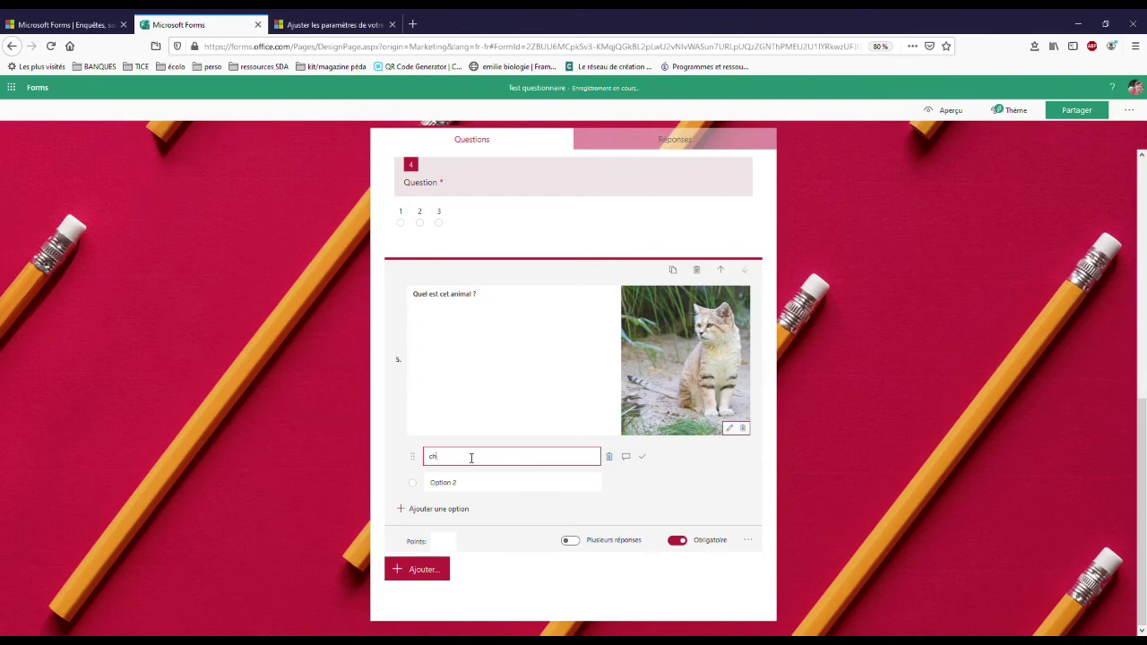
pyautogui.click(504, 484)
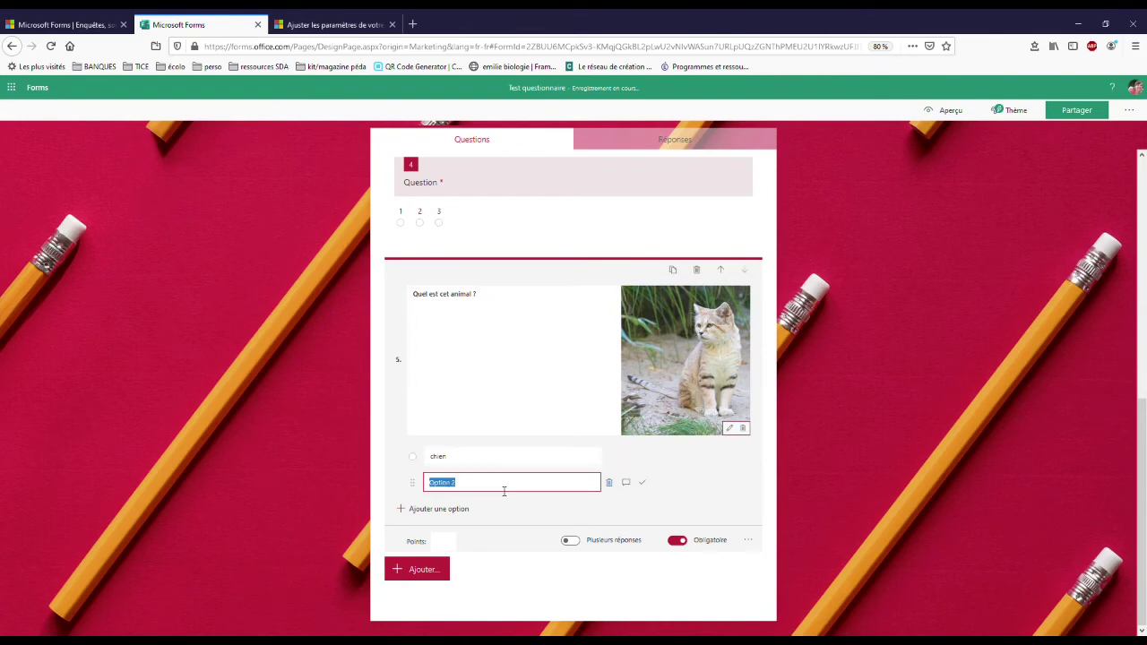
pyautogui.write('chat')
pyautogui.click(466, 509)
pyautogui.write('poisson')
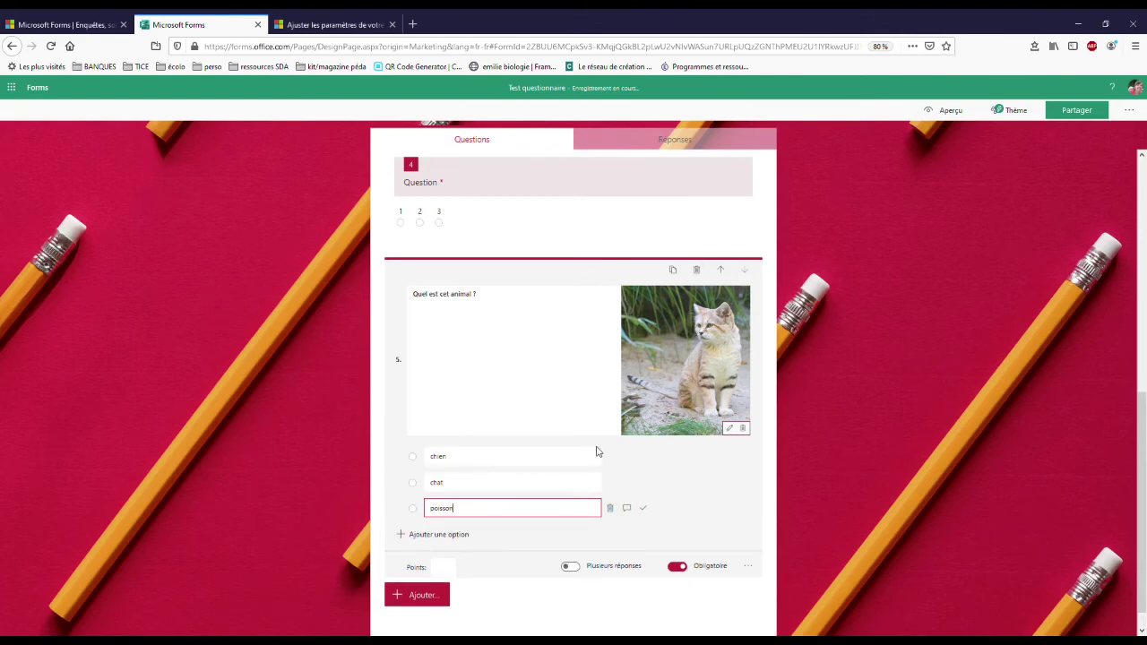
# - Mark "chat" as the correct answer to the animal question and finish editing the question
pyautogui.click(645, 483)
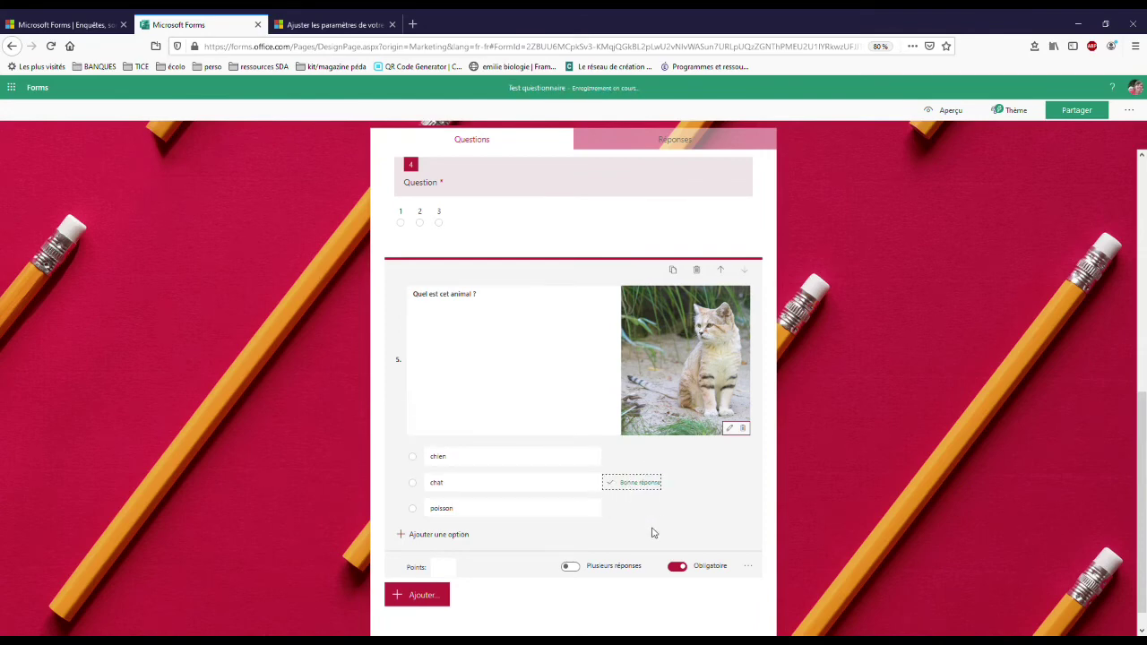
pyautogui.click(446, 570)
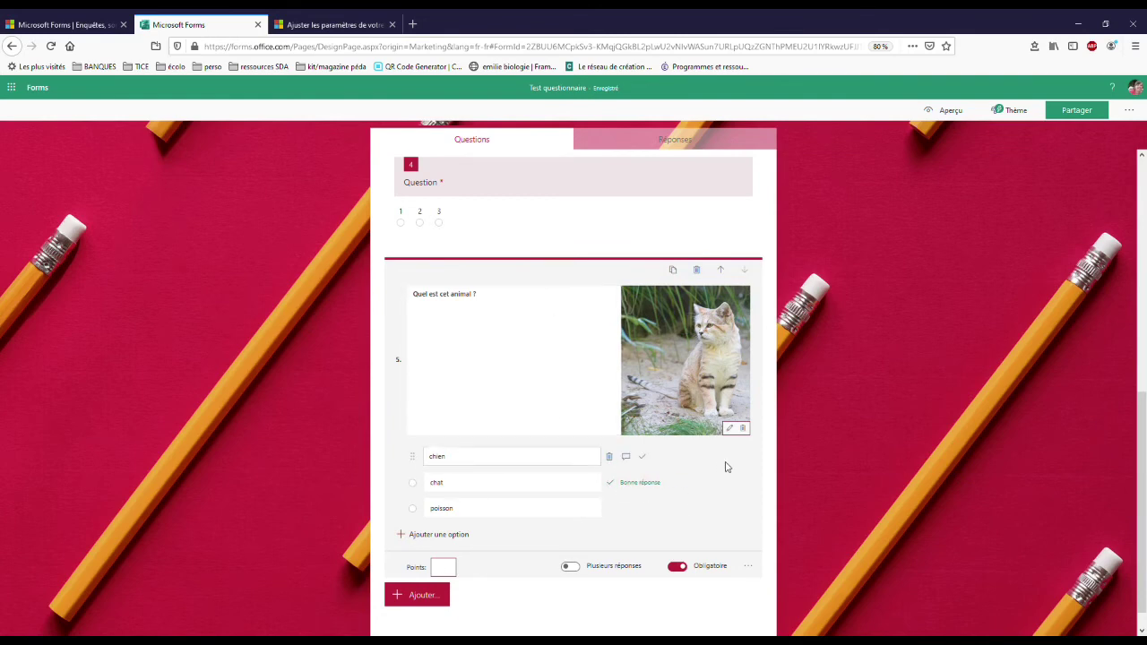
pyautogui.scroll(-1, 625, 477)
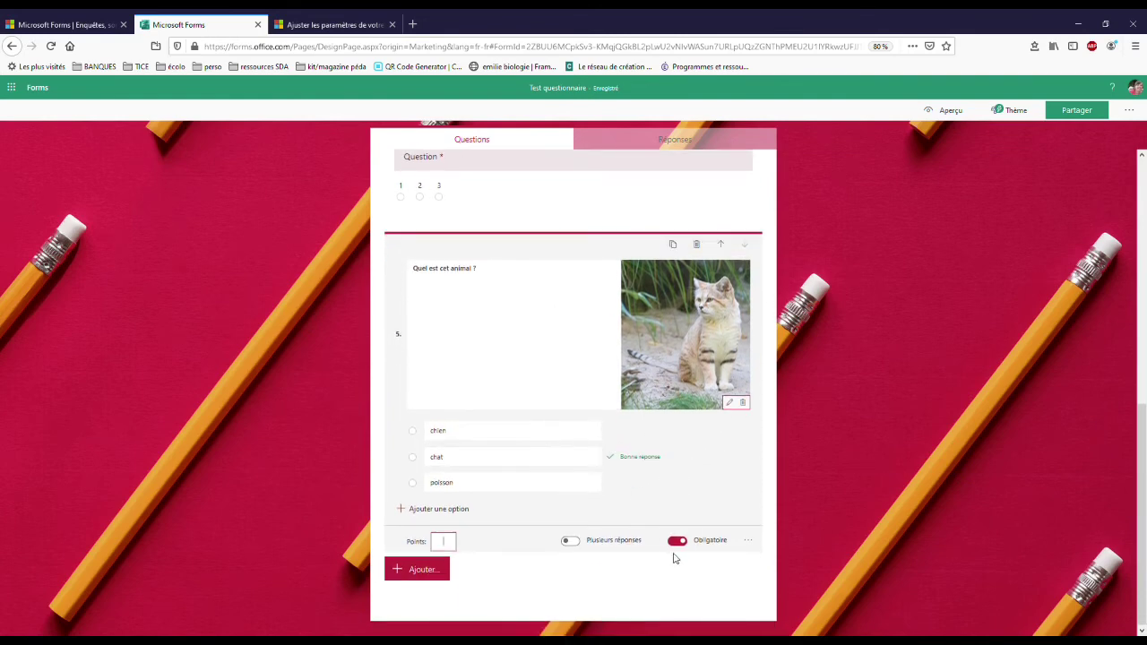
pyautogui.click(807, 570)
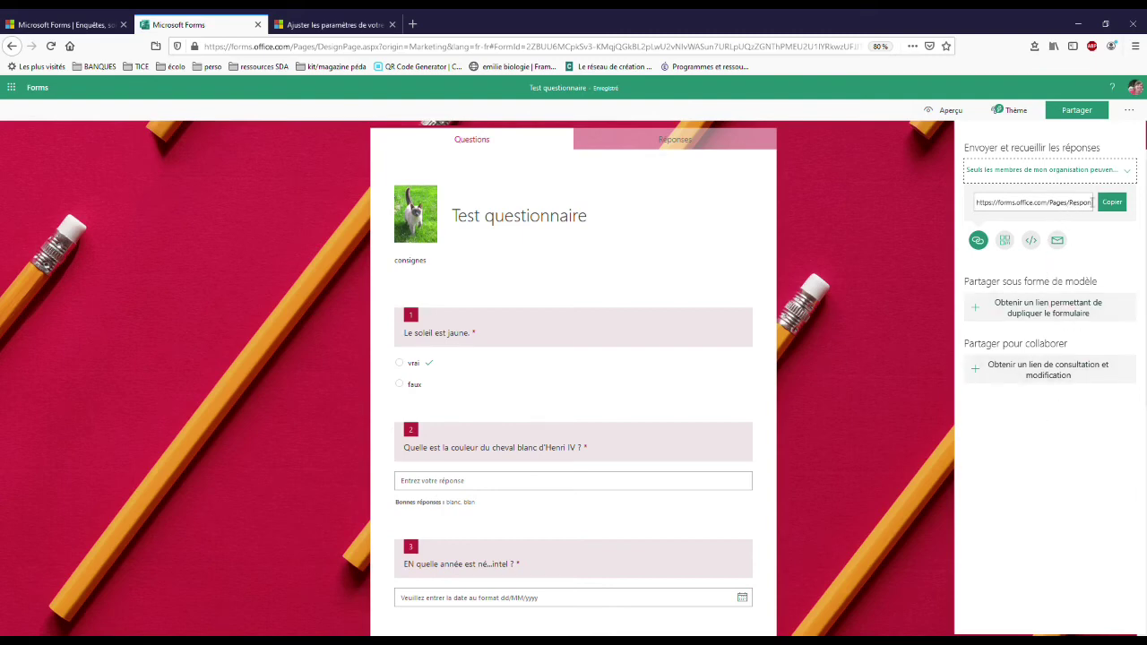
# - Choose that only members of the organisation can respond and copy the quiz's response link
pyautogui.click(1127, 171)
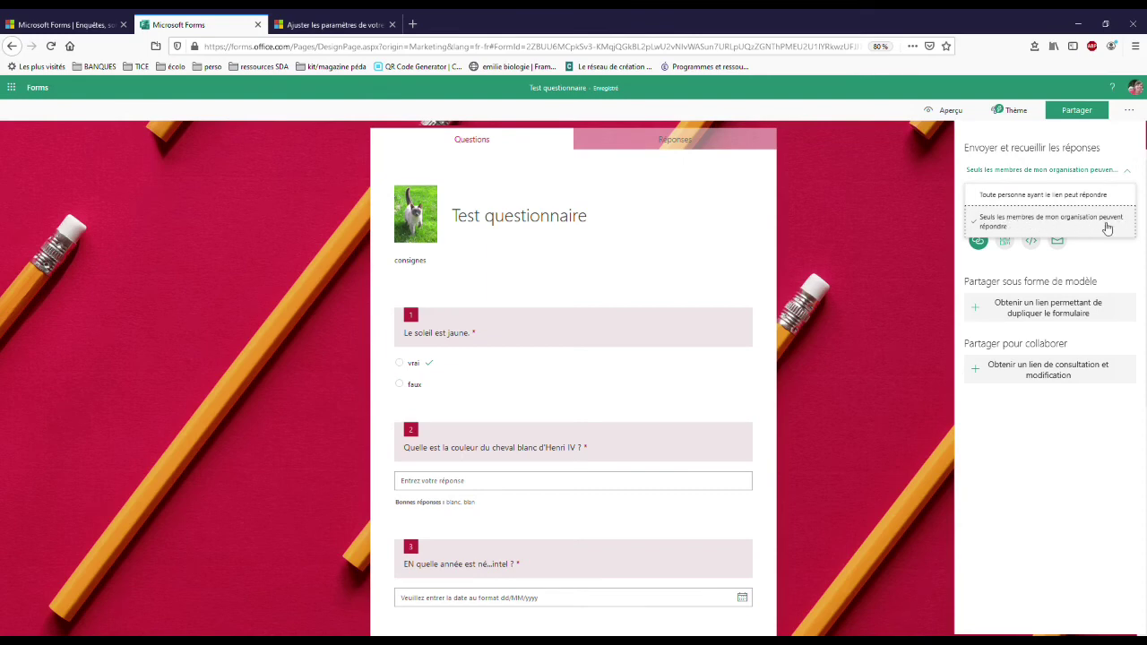
pyautogui.click(1035, 222)
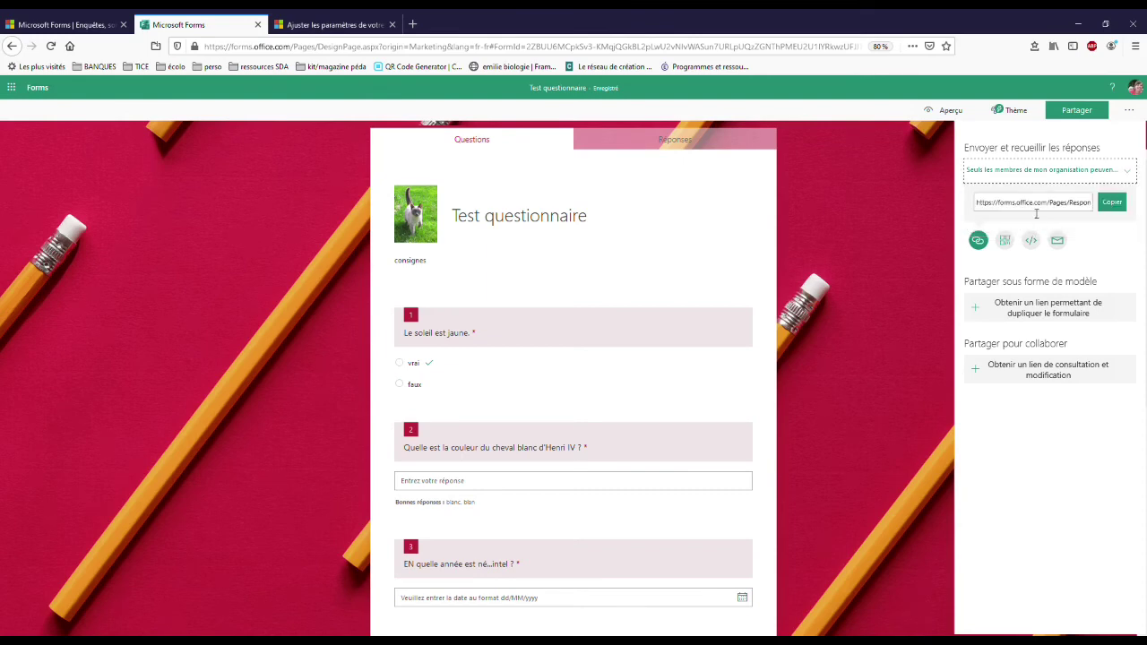
pyautogui.click(1113, 203)
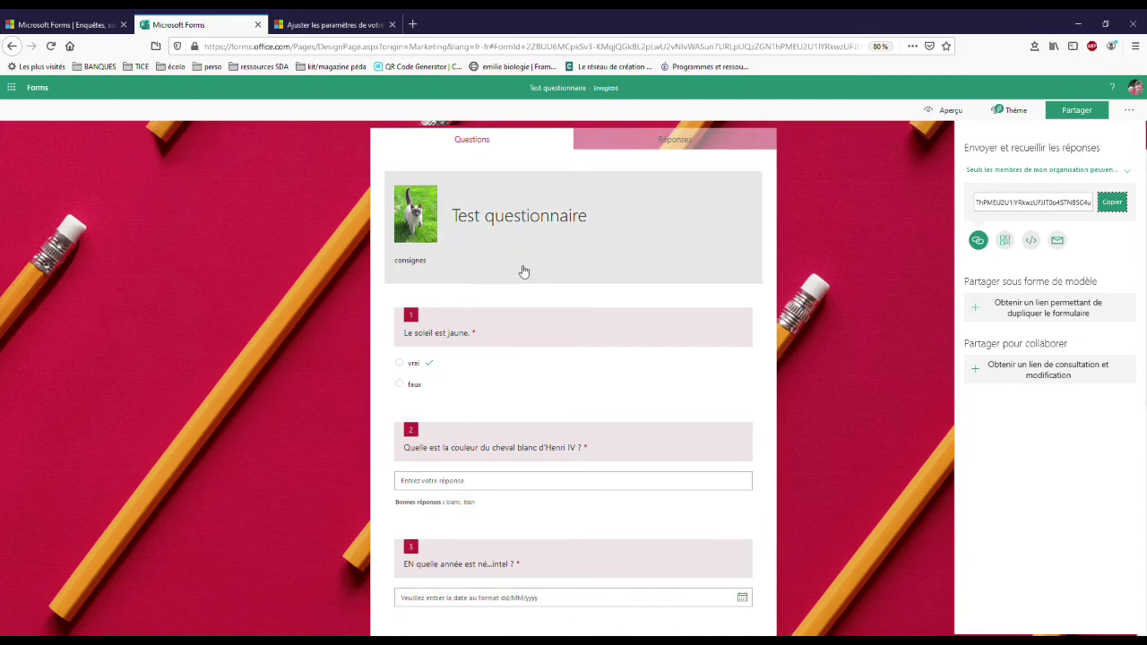
# - Open the existing questionnaire "Du blé au pain !" from the list of forms and show its responses
pyautogui.scroll(-5, 523, 271)
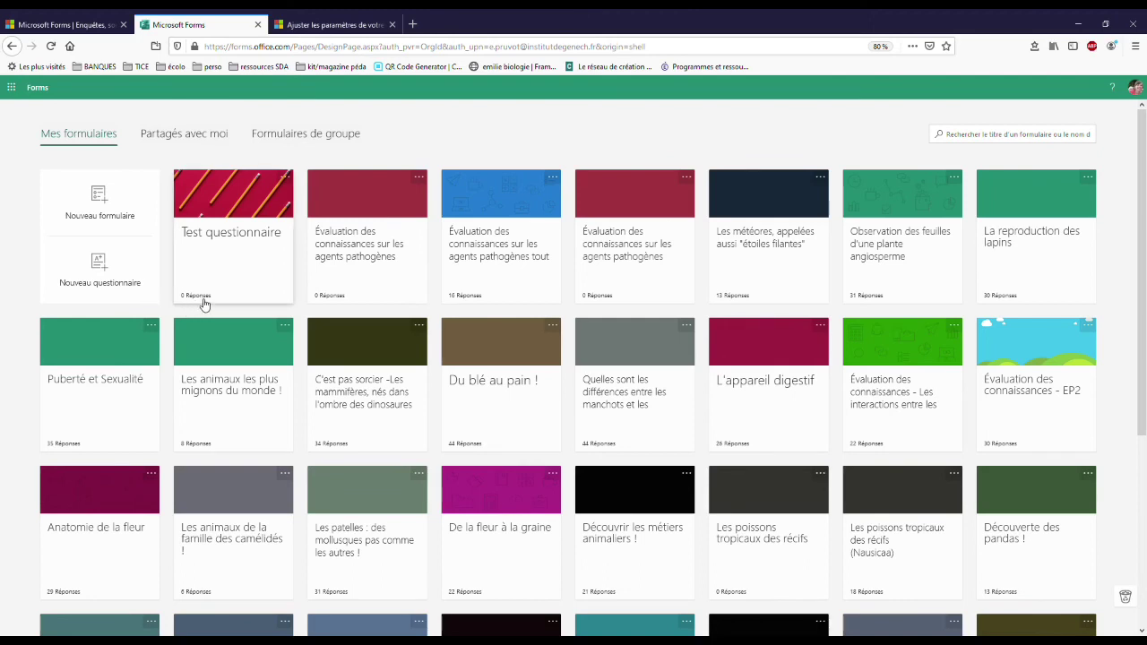
pyautogui.click(512, 413)
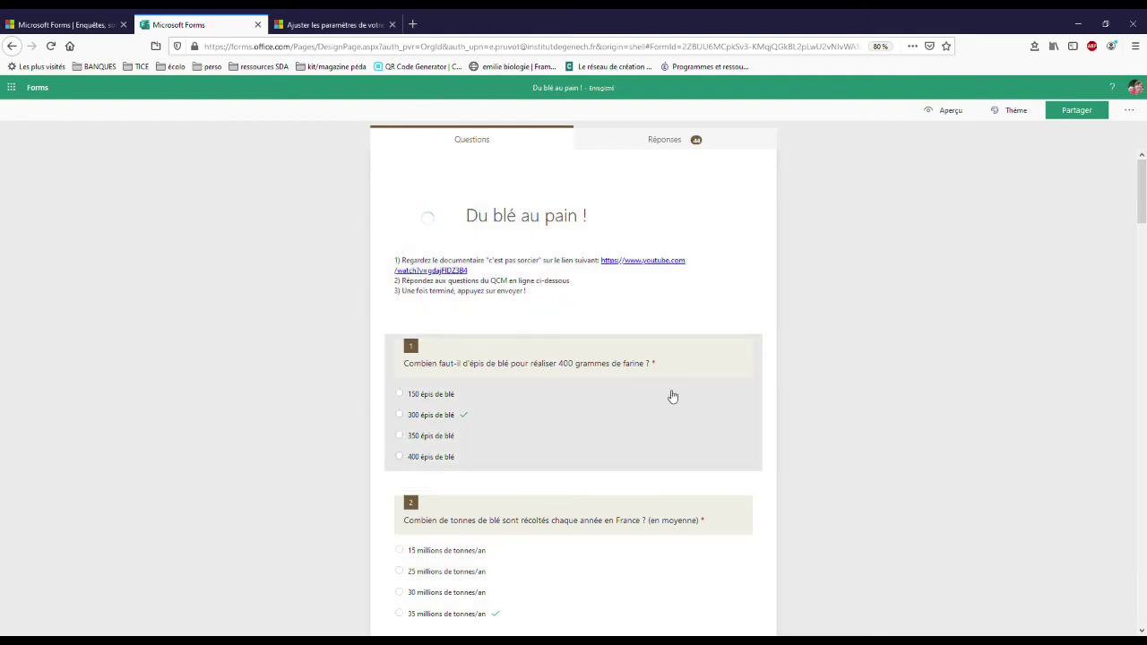
pyautogui.click(695, 142)
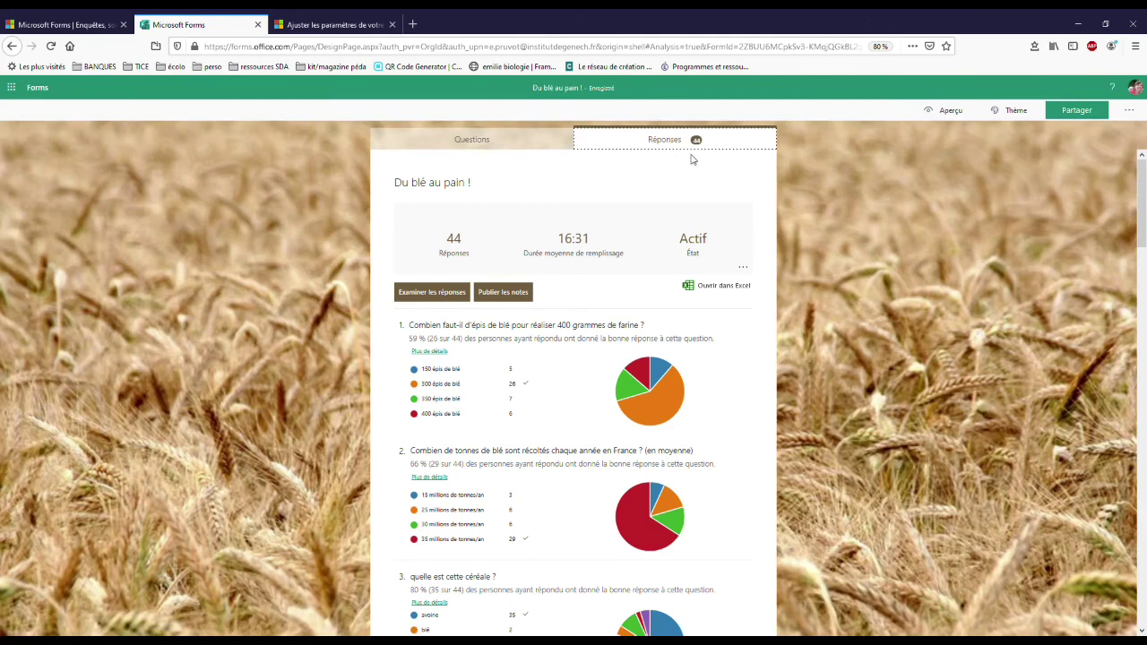
# - Review the first respondent's answers and the points given for each question of "Du blé au pain !"
pyautogui.click(438, 298)
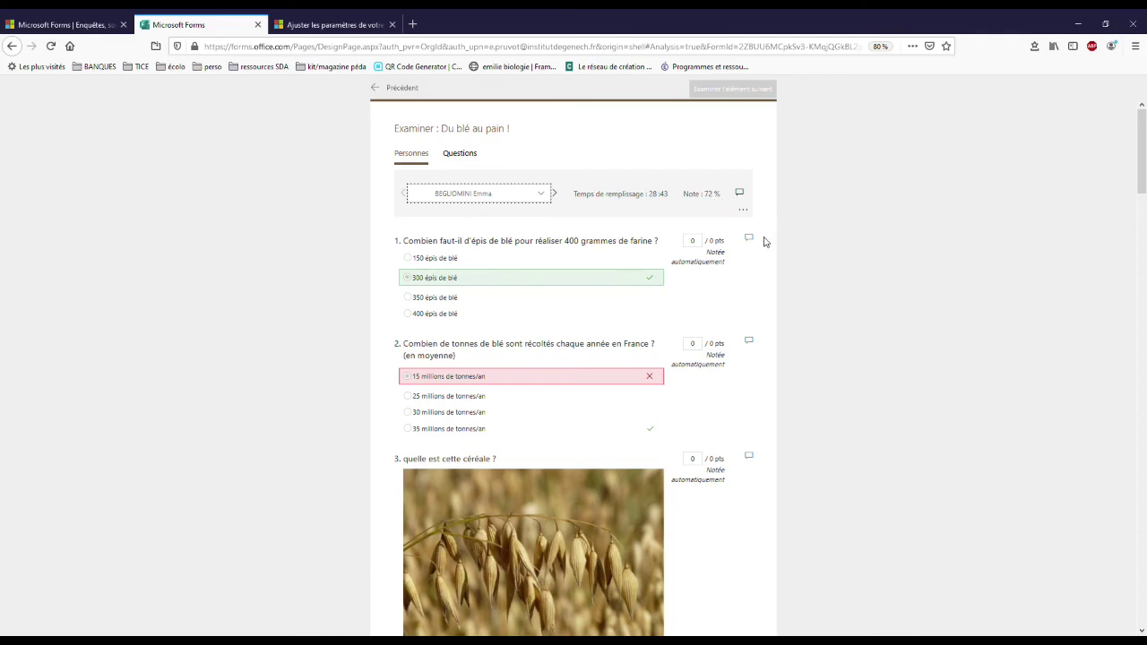
pyautogui.scroll(-2, 532, 217)
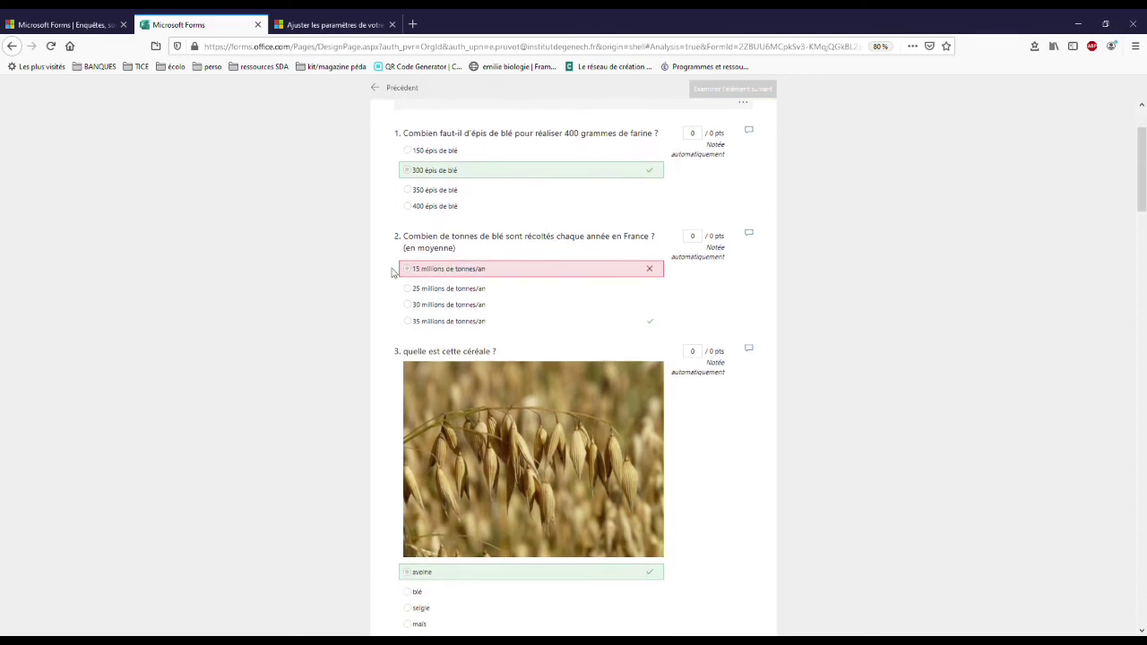
pyautogui.scroll(-5, 640, 277)
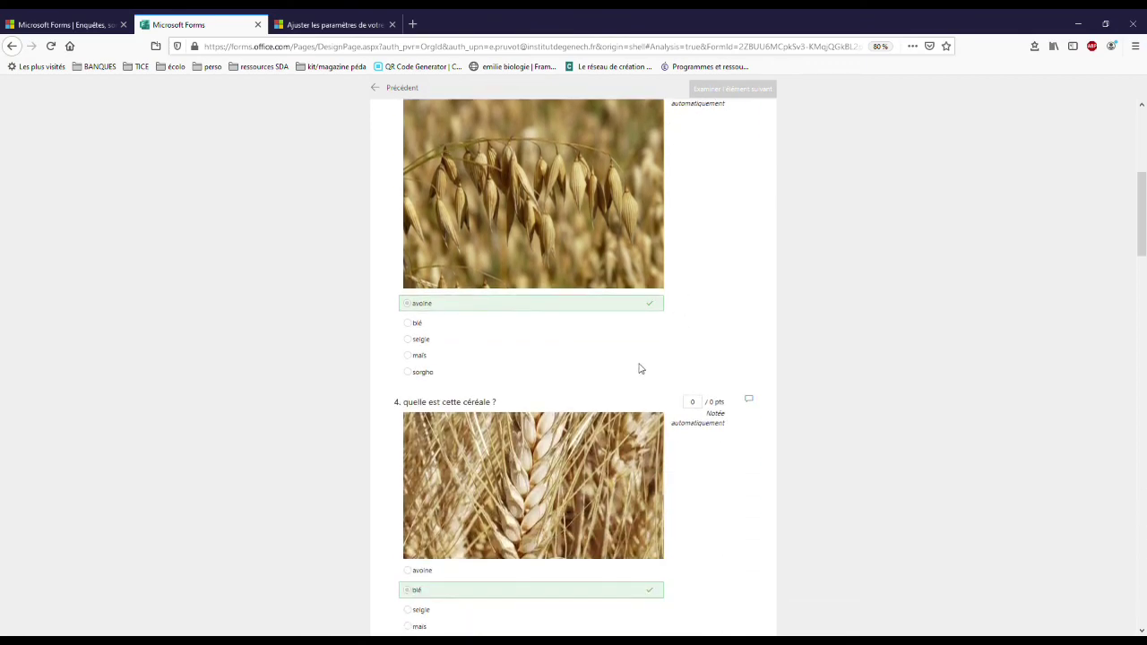
pyautogui.scroll(-18, 644, 237)
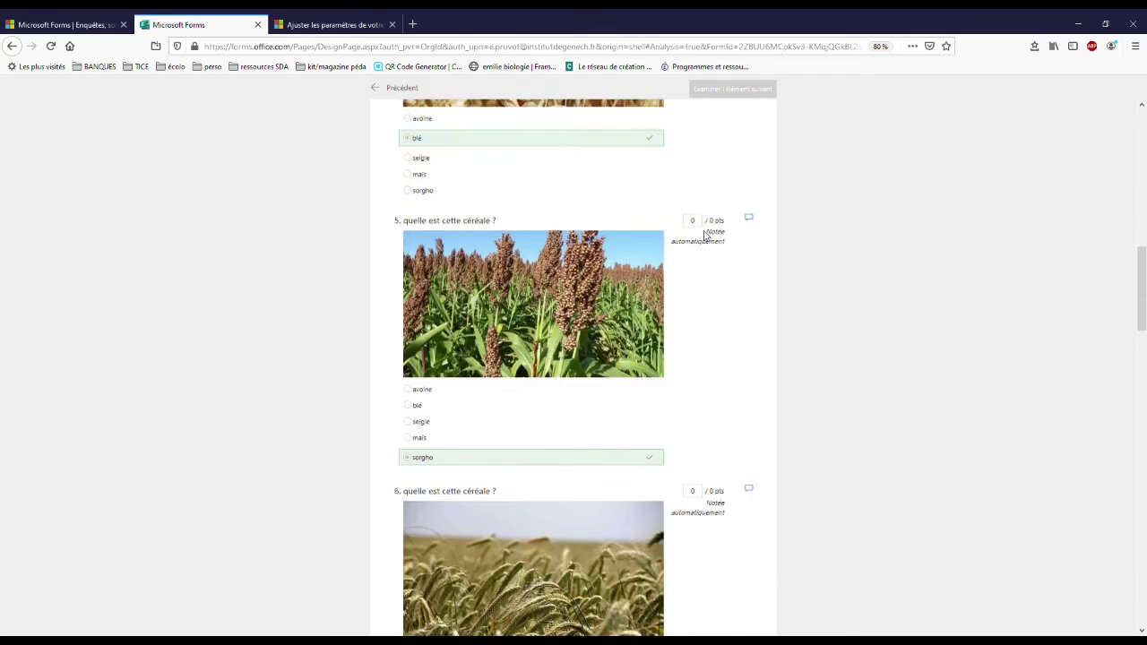
pyautogui.scroll(-10, 704, 234)
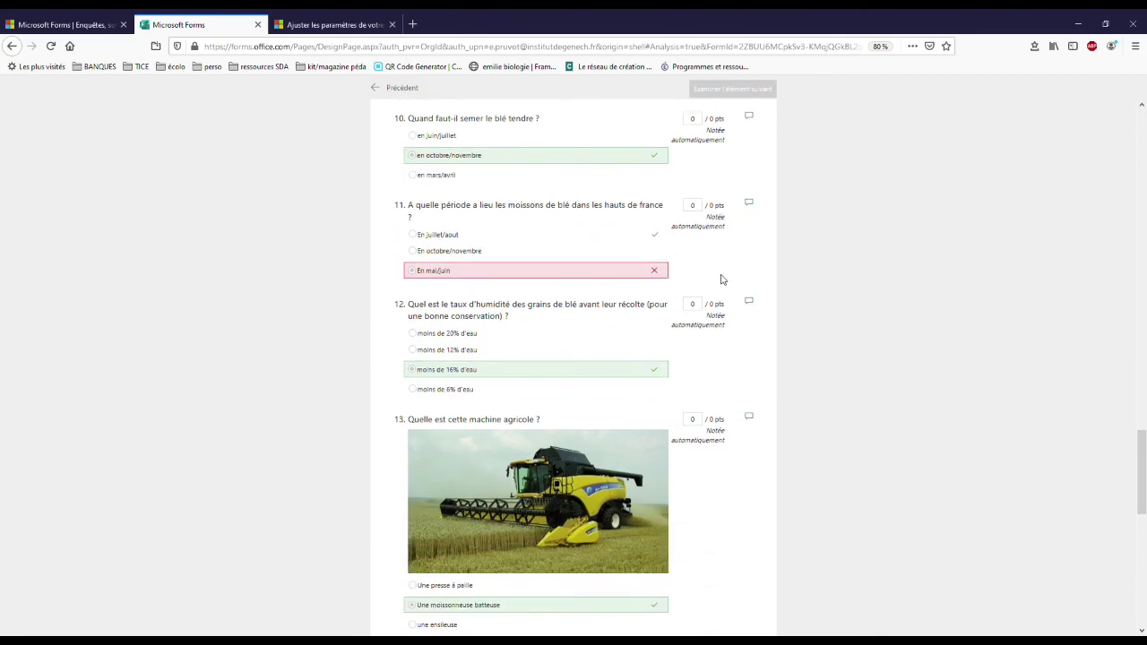
pyautogui.scroll(-12, 705, 251)
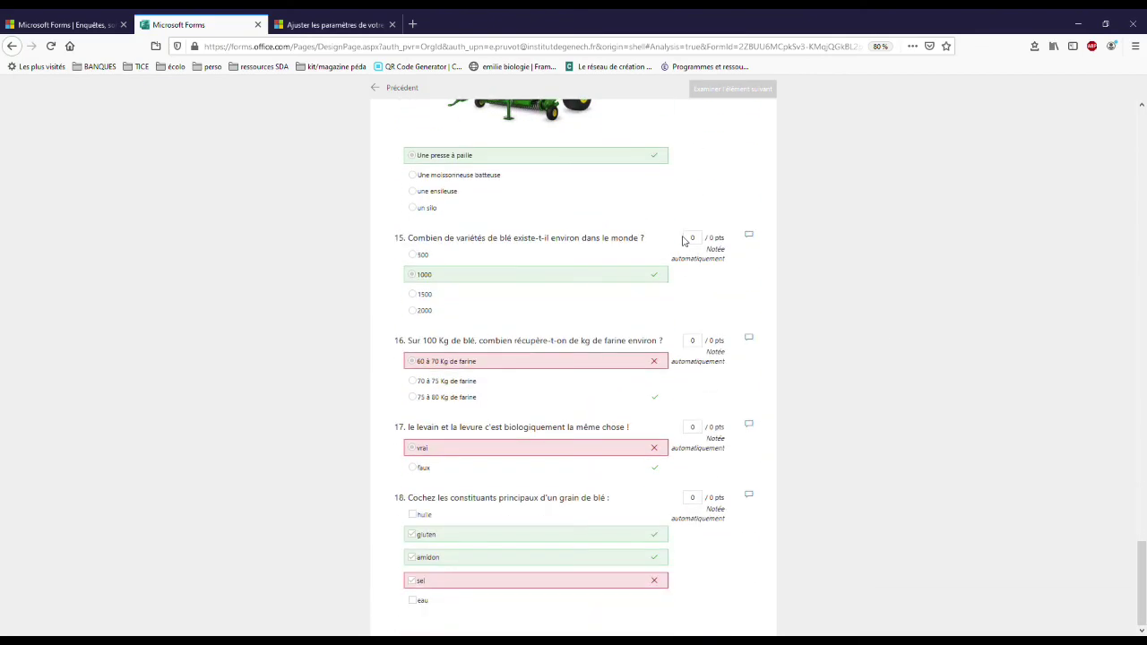
pyautogui.scroll(20, 683, 240)
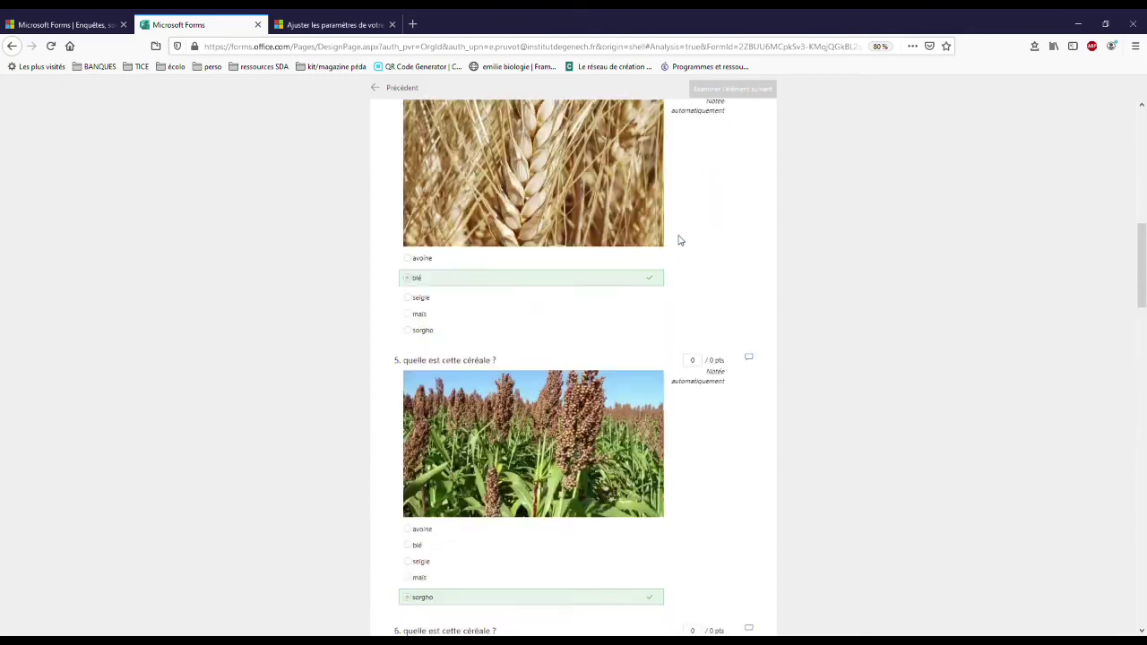
pyautogui.scroll(1, 682, 240)
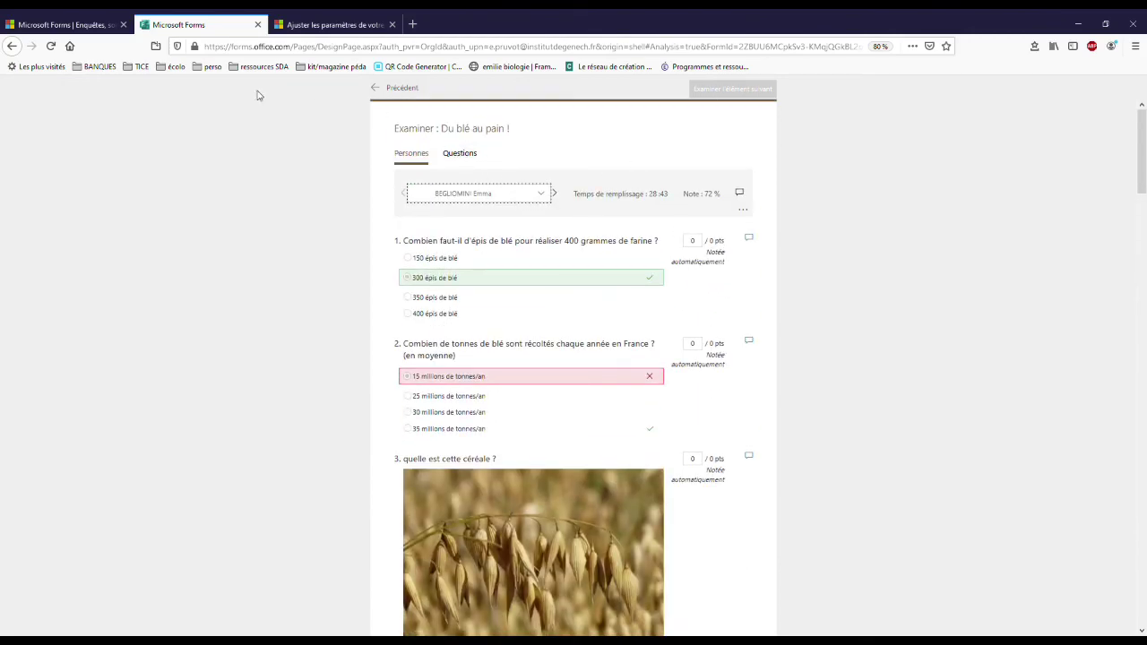
# - Return to the response summary, look through the charts for each question and open the results in Excel
pyautogui.click(13, 47)
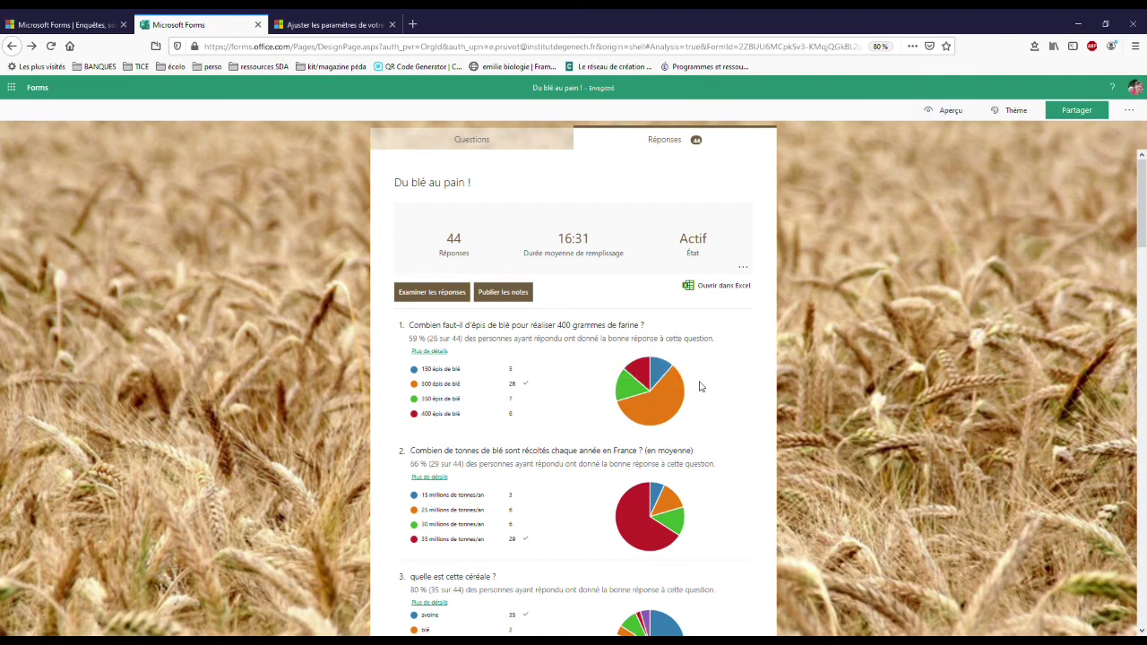
pyautogui.scroll(-7, 746, 376)
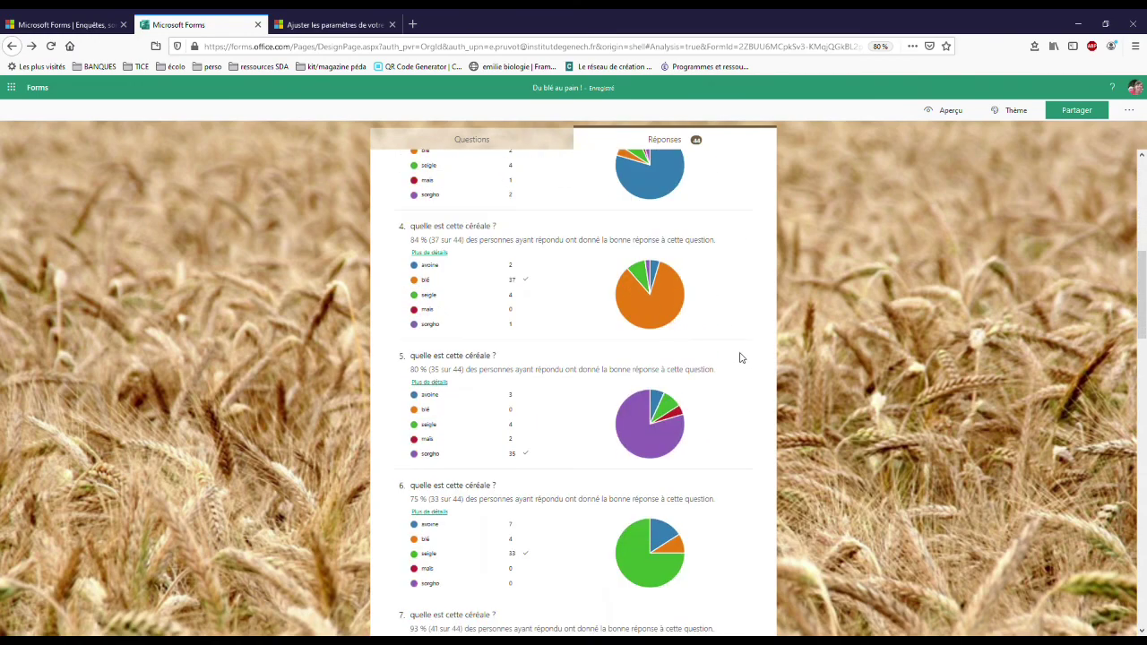
pyautogui.scroll(-8, 744, 352)
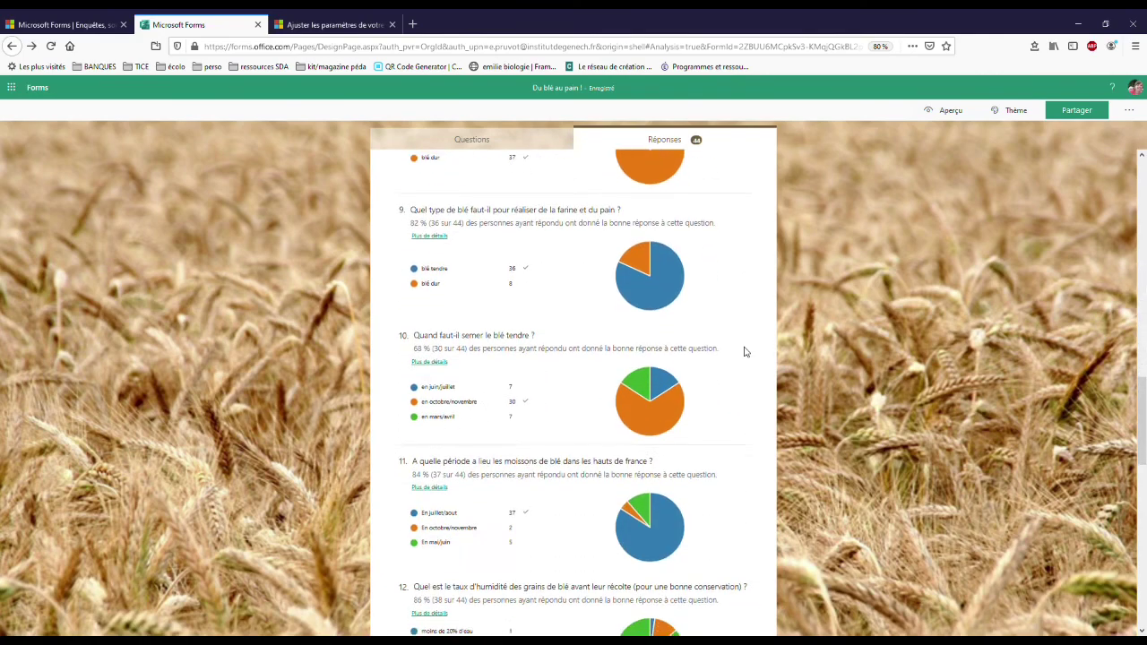
pyautogui.scroll(15, 744, 353)
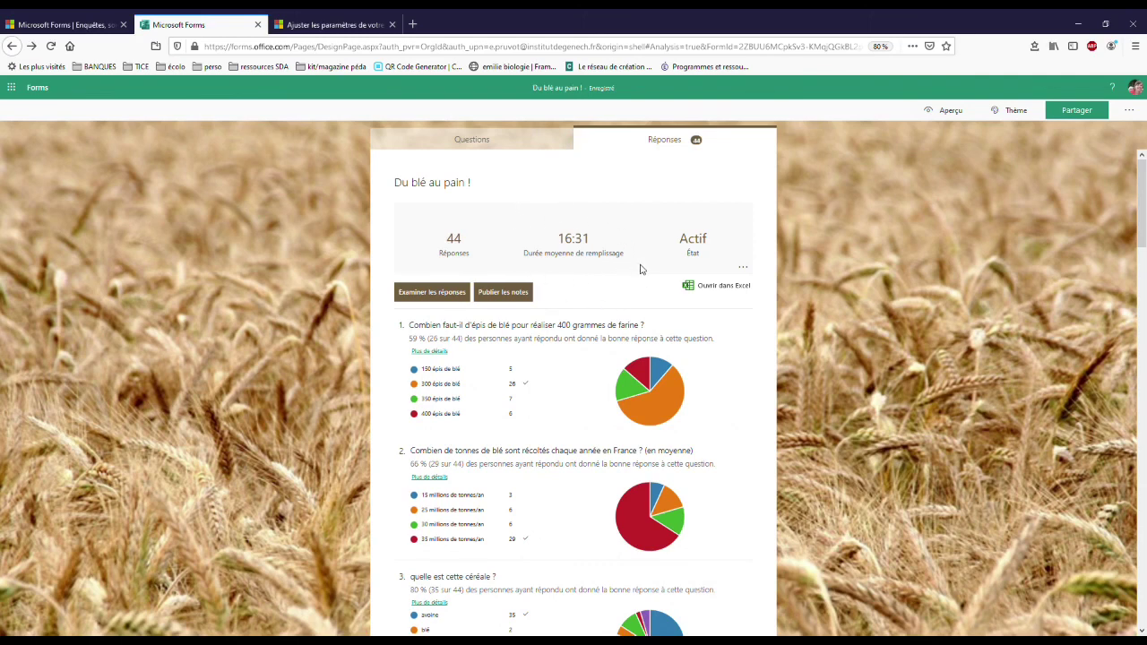
pyautogui.click(733, 294)
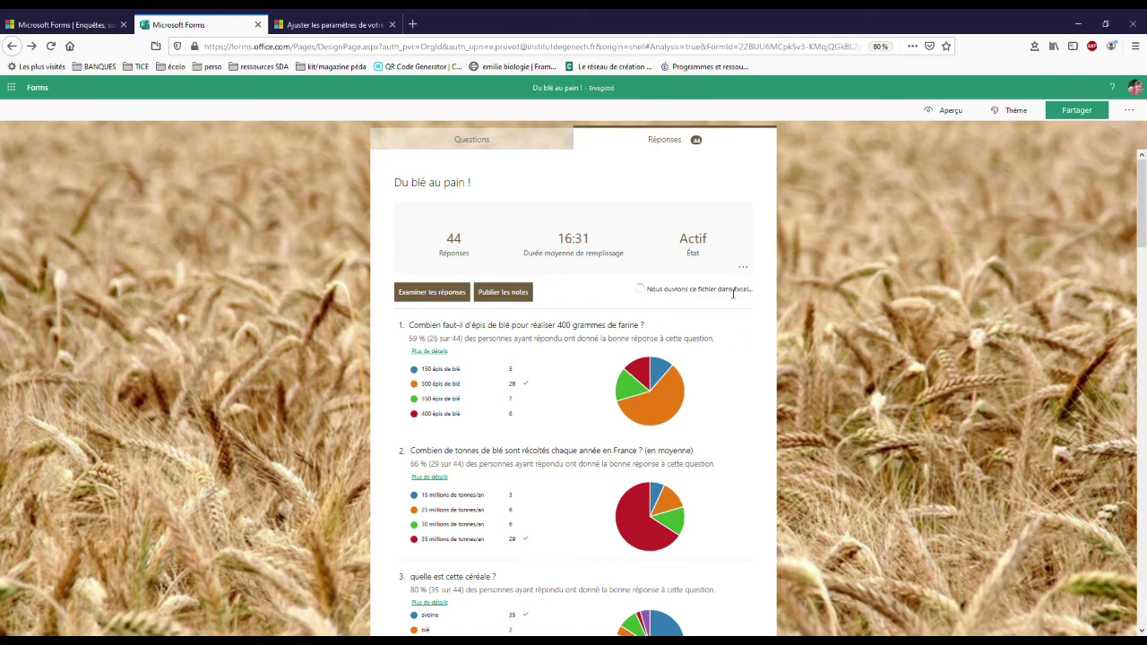